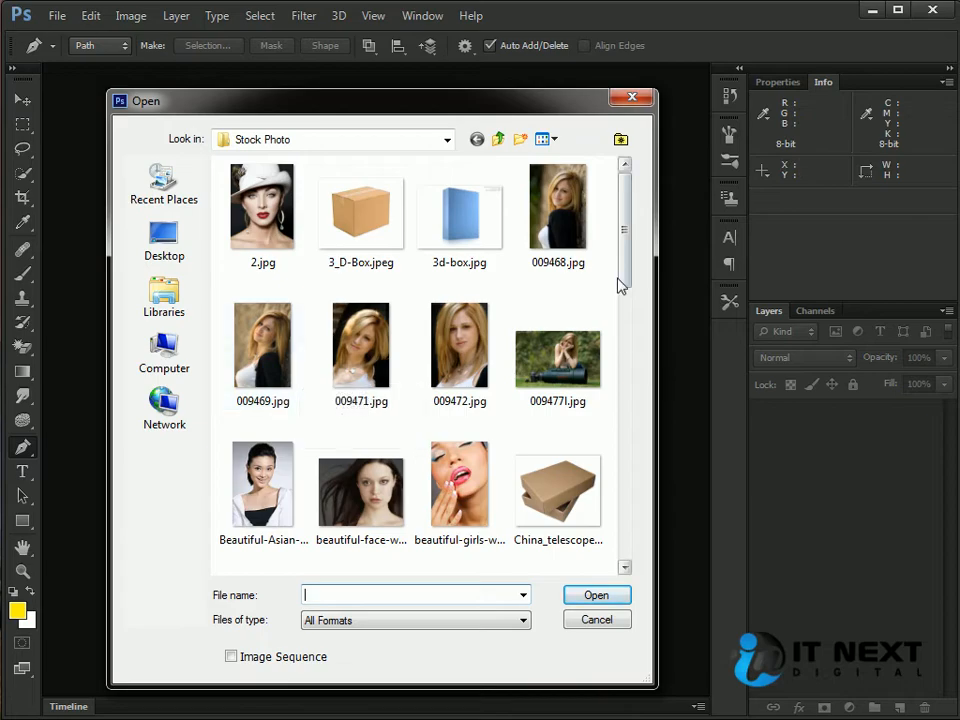
# Open 3d-box.jpg and 3_D-Box.jpeg from the Stock Photo folder, and move the blue box image aside to reveal the other one.
pyautogui.click(478, 240)
pyautogui.keyDown('ctrl'); pyautogui.click(361, 215); pyautogui.keyUp('ctrl')
pyautogui.click(597, 596)
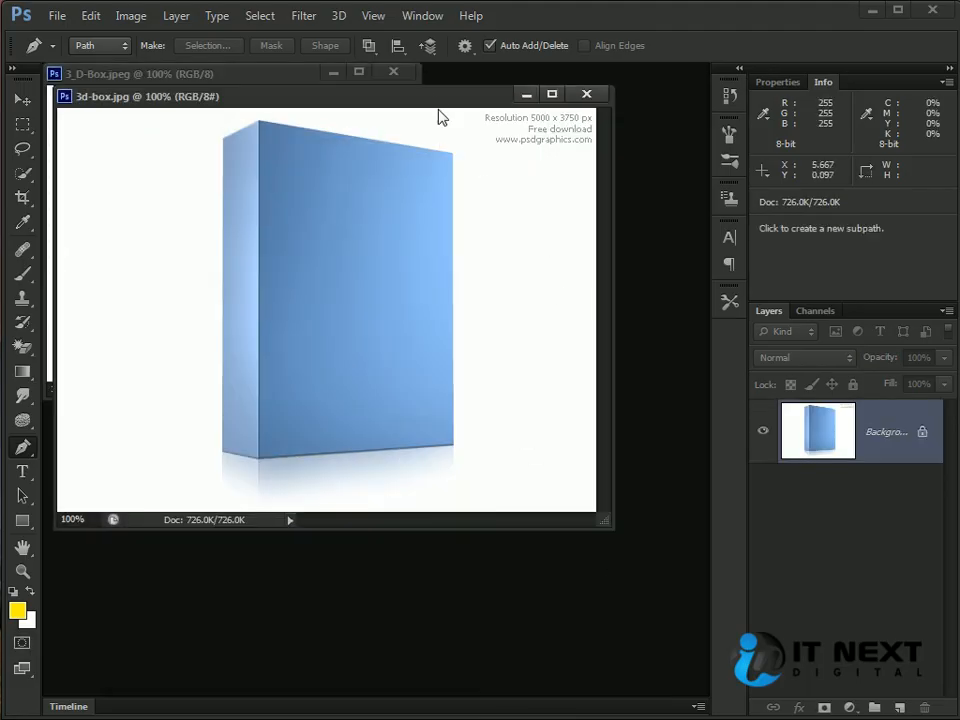
pyautogui.moveTo(446, 97); pyautogui.dragTo(523, 163)
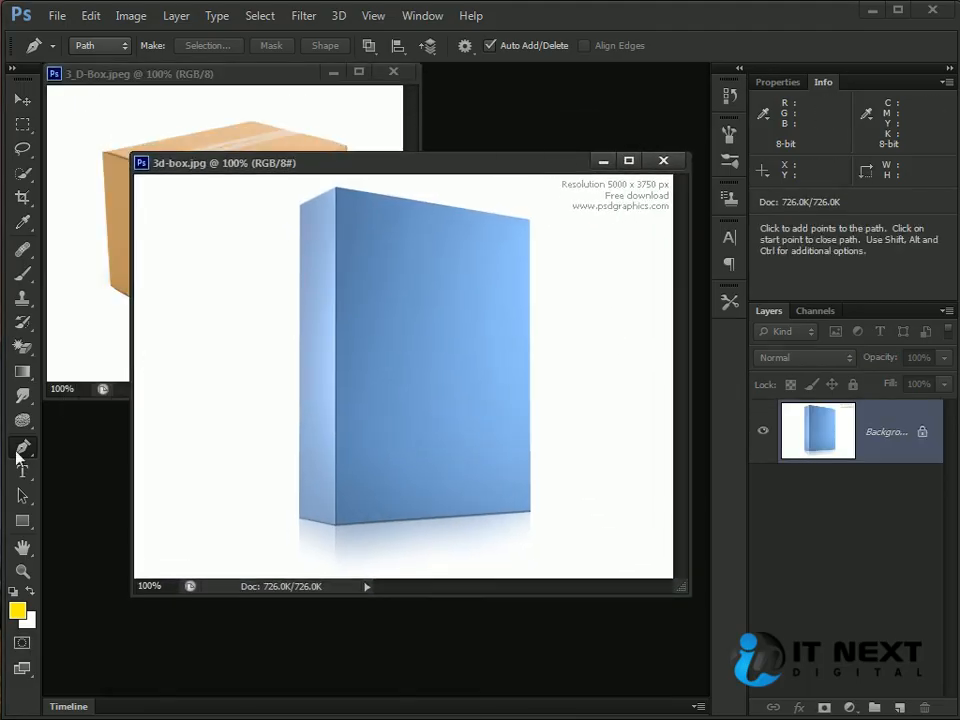
pyautogui.click(207, 308)
pyautogui.moveTo(189, 369); pyautogui.dragTo(197, 394)
pyautogui.moveTo(214, 449)
pyautogui.mouseDown()
pyautogui.moveTo(241, 463)
pyautogui.moveTo(439, 482)
pyautogui.mouseUp()
pyautogui.hotkey('ctrl', 'alt', 'z')
pyautogui.hotkey('ctrl', 'alt', 'z')
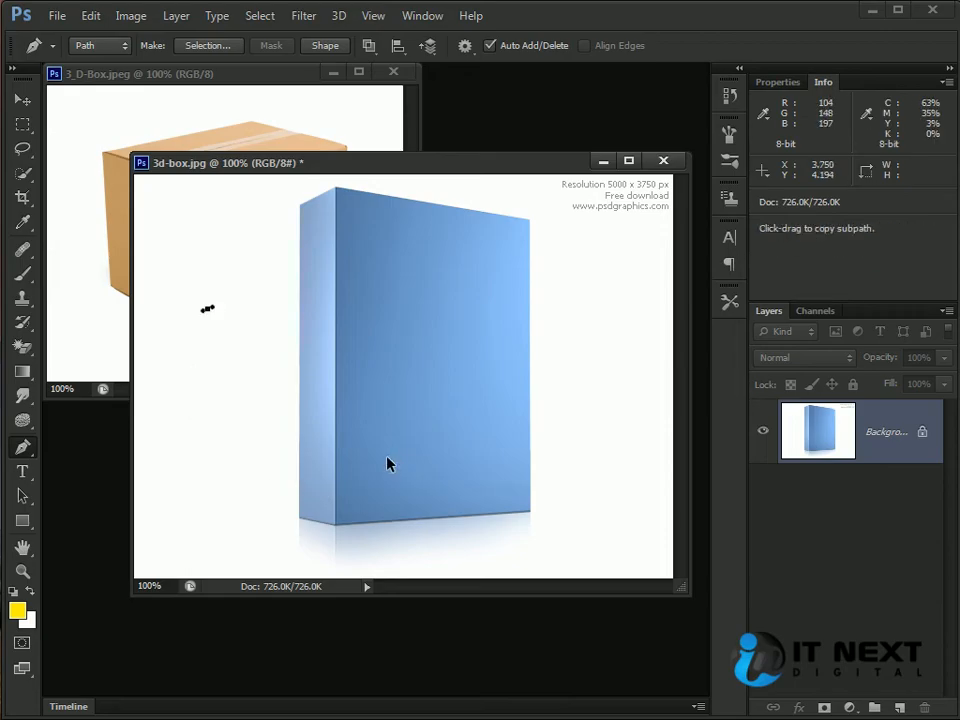
pyautogui.hotkey('ctrl', 'alt', 'z')
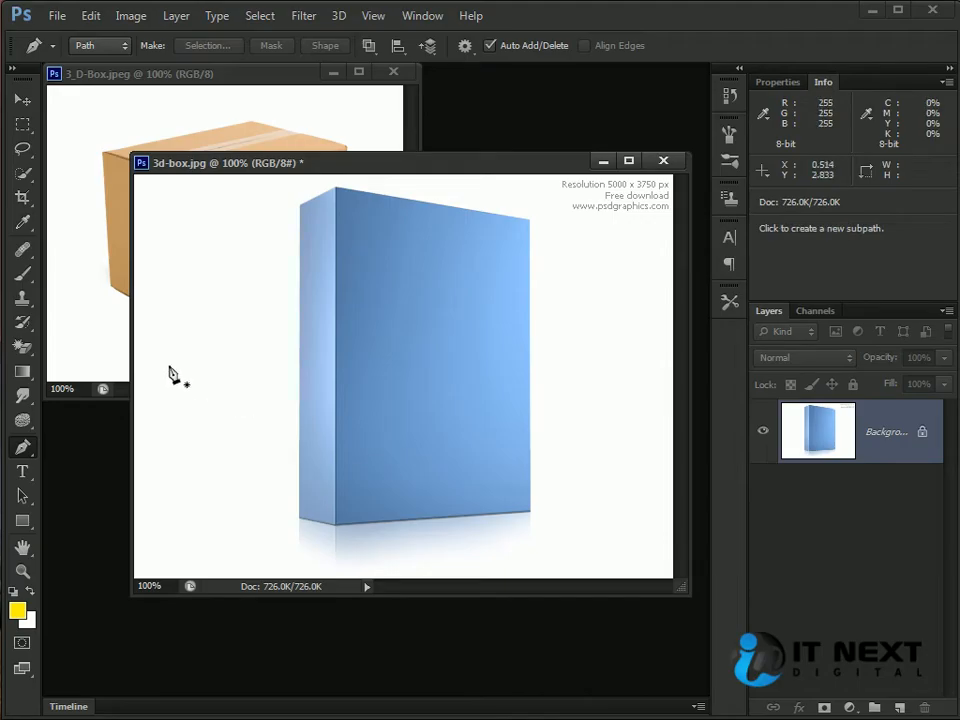
# Draw a closed five-point straight-edged path loosely across the blue box with the Pen tool.
pyautogui.click(184, 225)
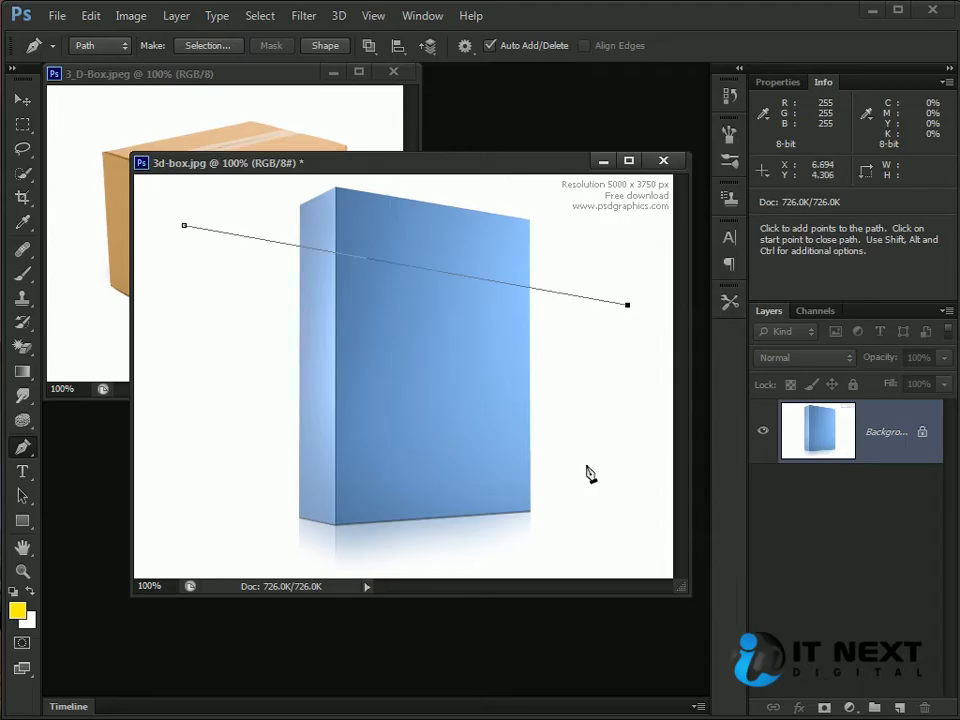
pyautogui.click(527, 528)
pyautogui.click(305, 532)
pyautogui.click(179, 410)
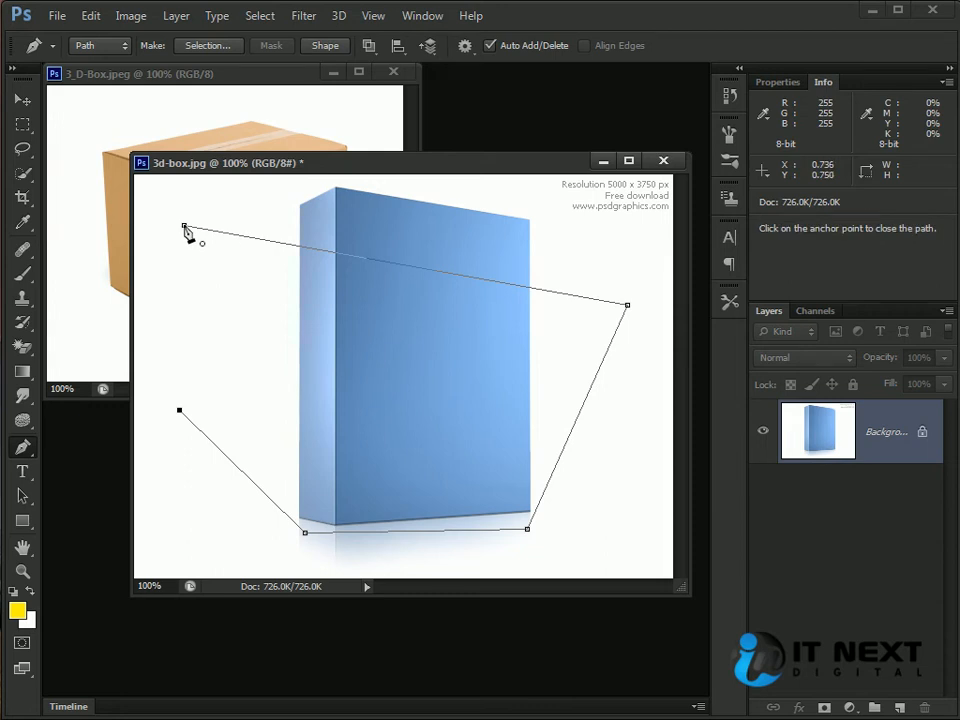
pyautogui.click(185, 228)
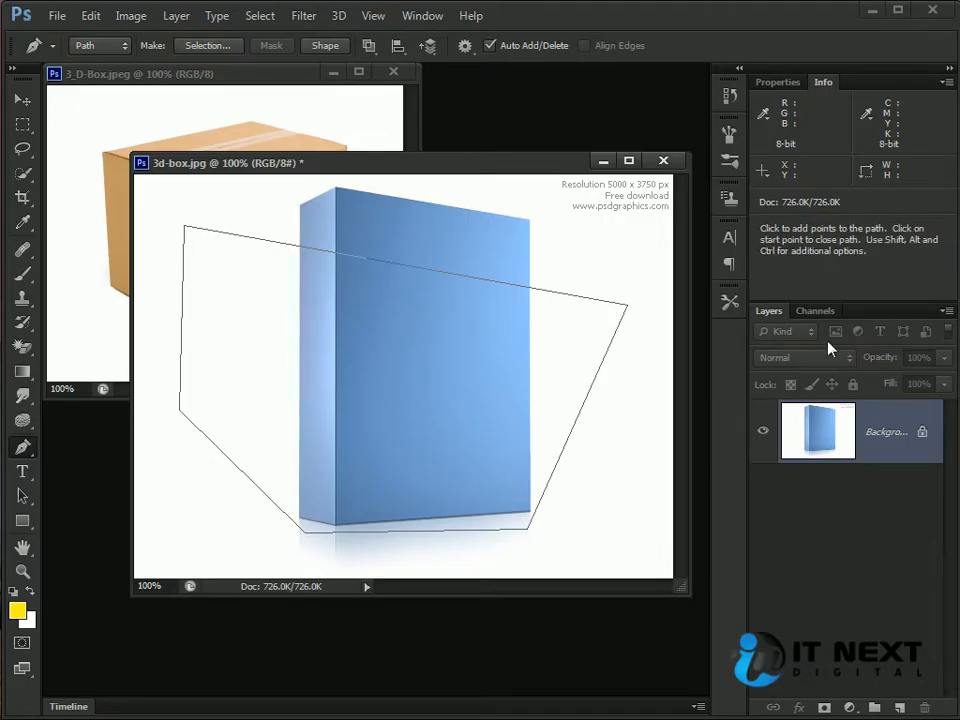
# Show the Paths panel and check how the work path is listed there compared with the Layers panel.
pyautogui.click(424, 16)
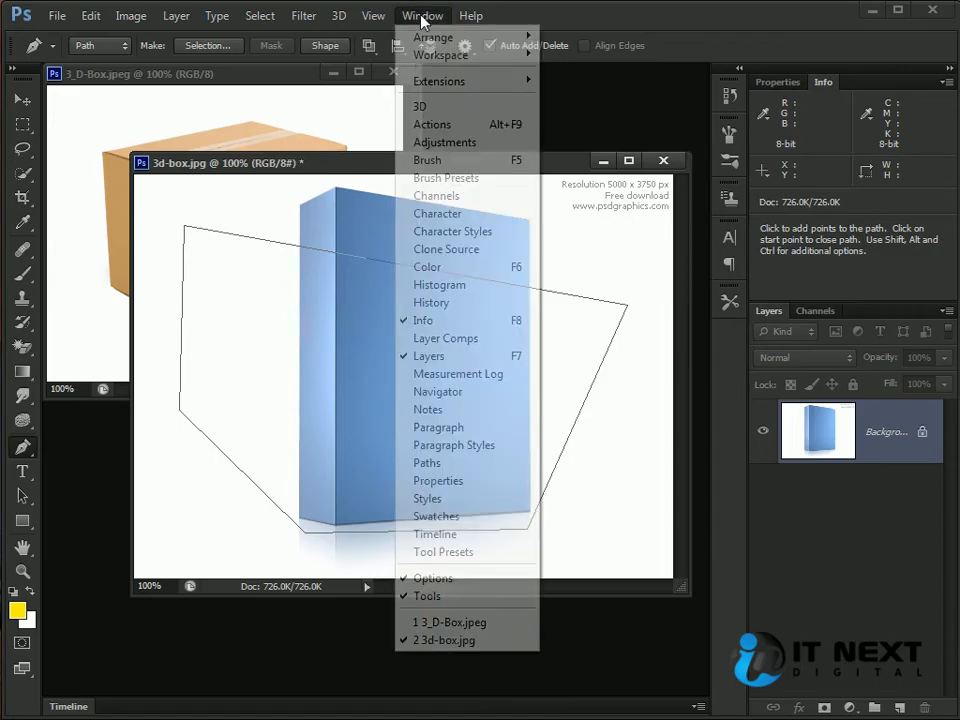
pyautogui.click(481, 463)
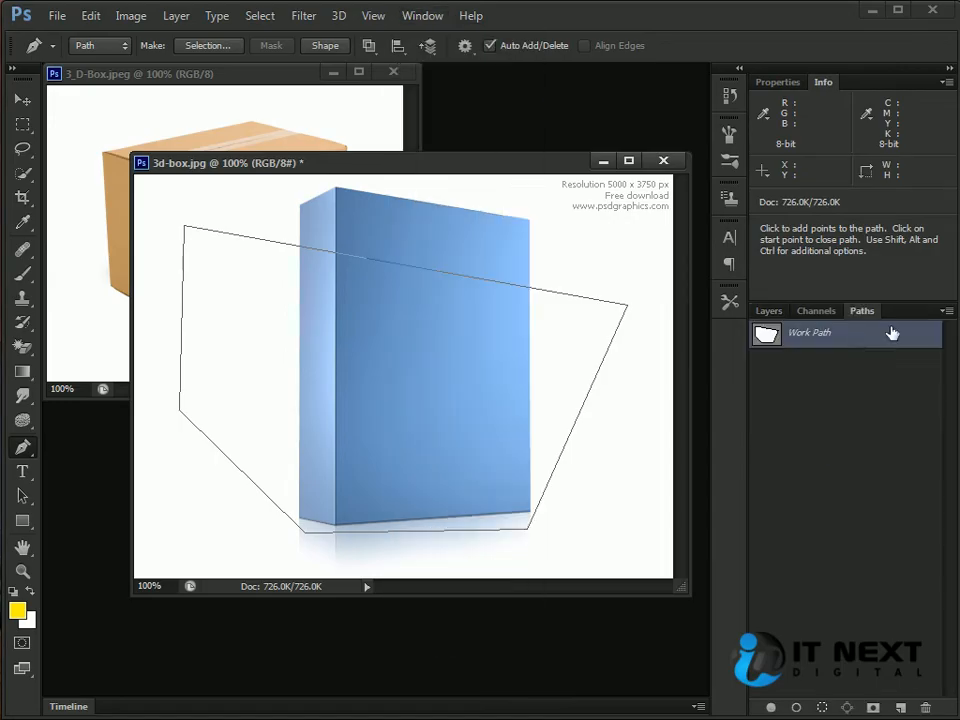
pyautogui.click(768, 311)
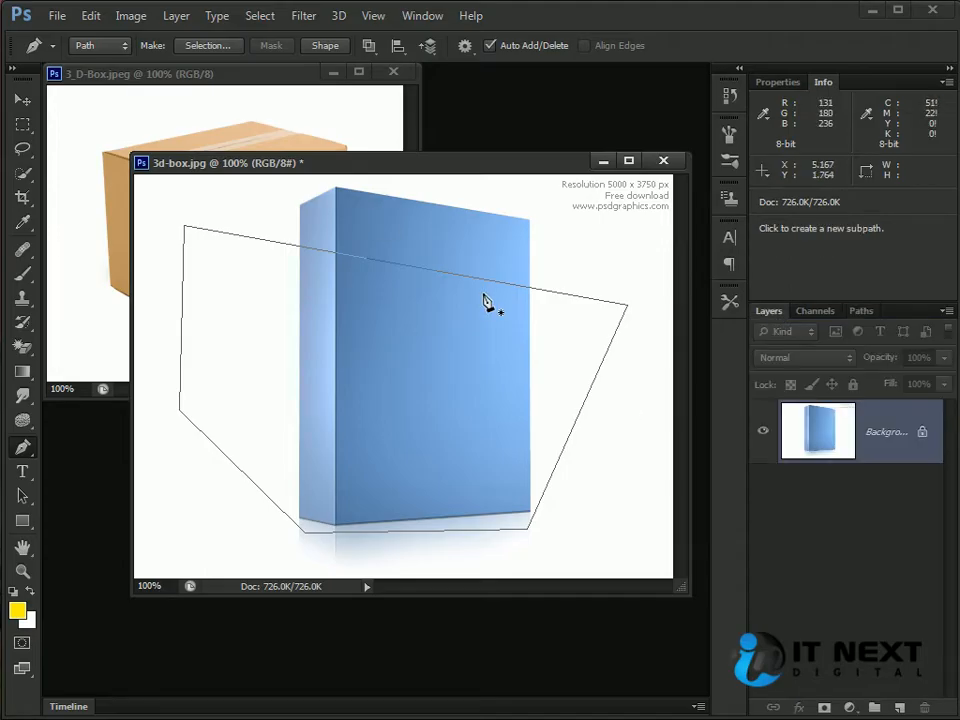
pyautogui.click(864, 313)
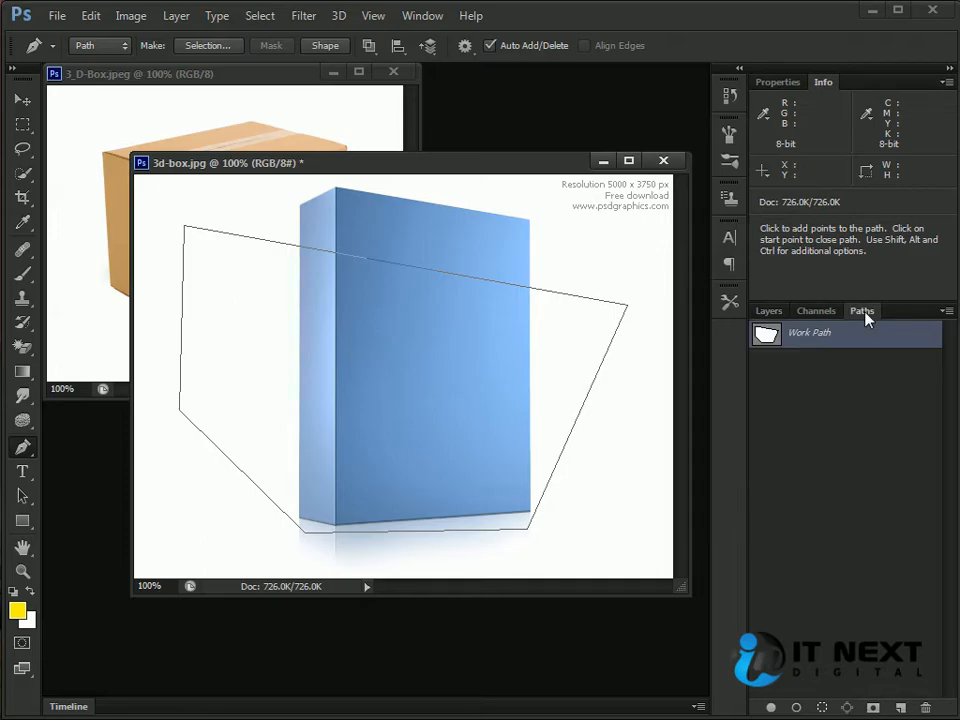
# Load the five-point work path as a selection and deselect it.
pyautogui.click(822, 707)
pyautogui.hotkey('ctrl', 'd')
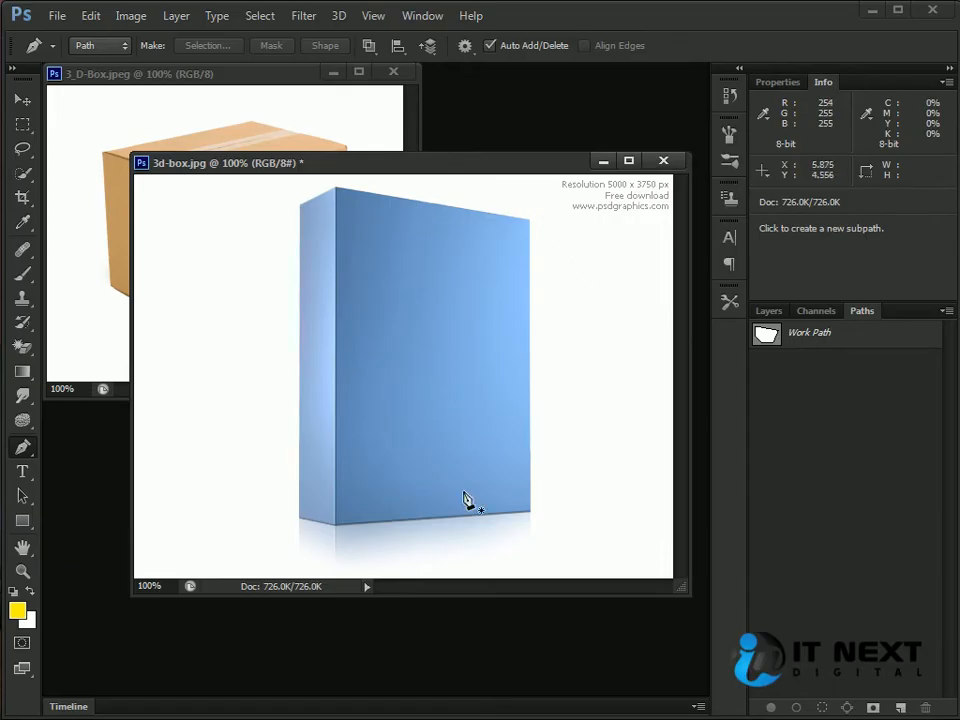
# Trace the blue box's outline with a closed Pen tool path that has an anchor point at each of its six outer corners.
pyautogui.click(298, 206)
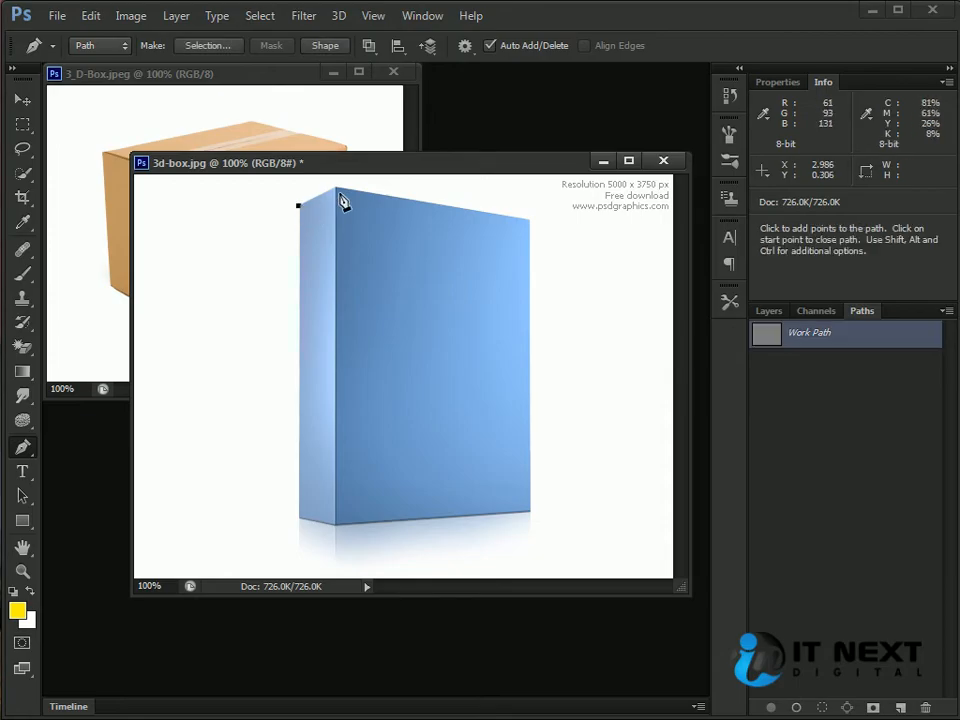
pyautogui.click(335, 189)
pyautogui.click(529, 221)
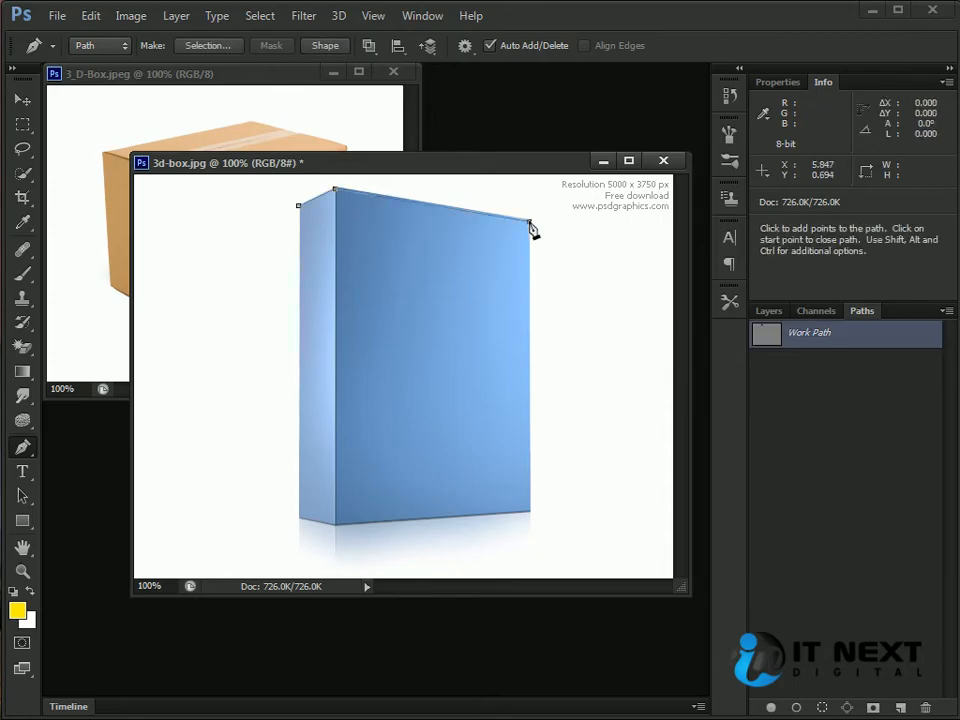
pyautogui.click(530, 511)
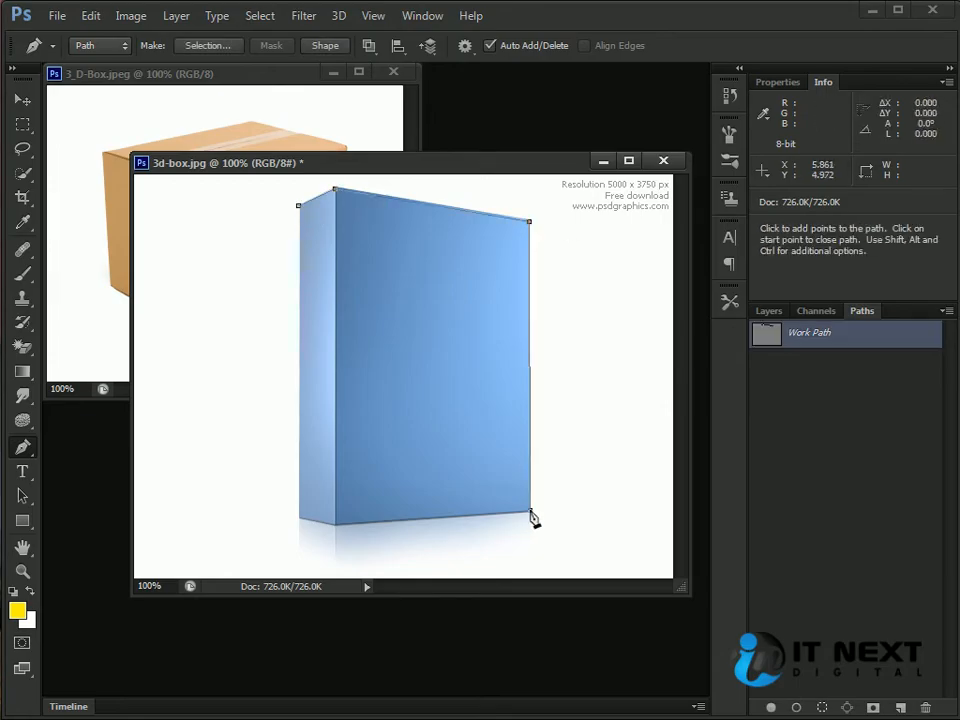
pyautogui.click(336, 524)
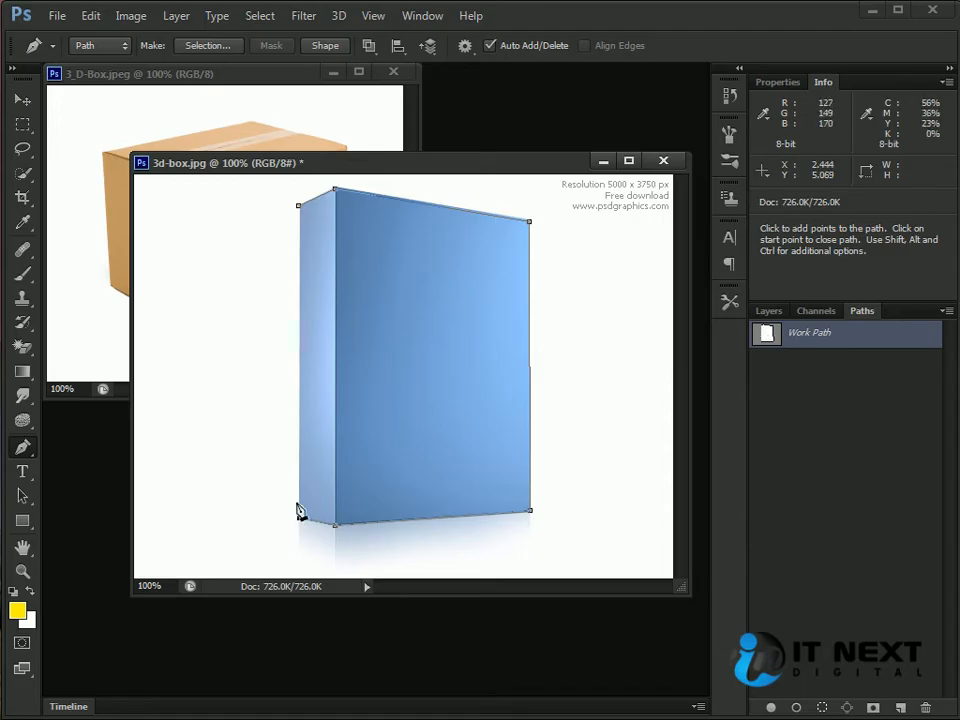
pyautogui.click(299, 206)
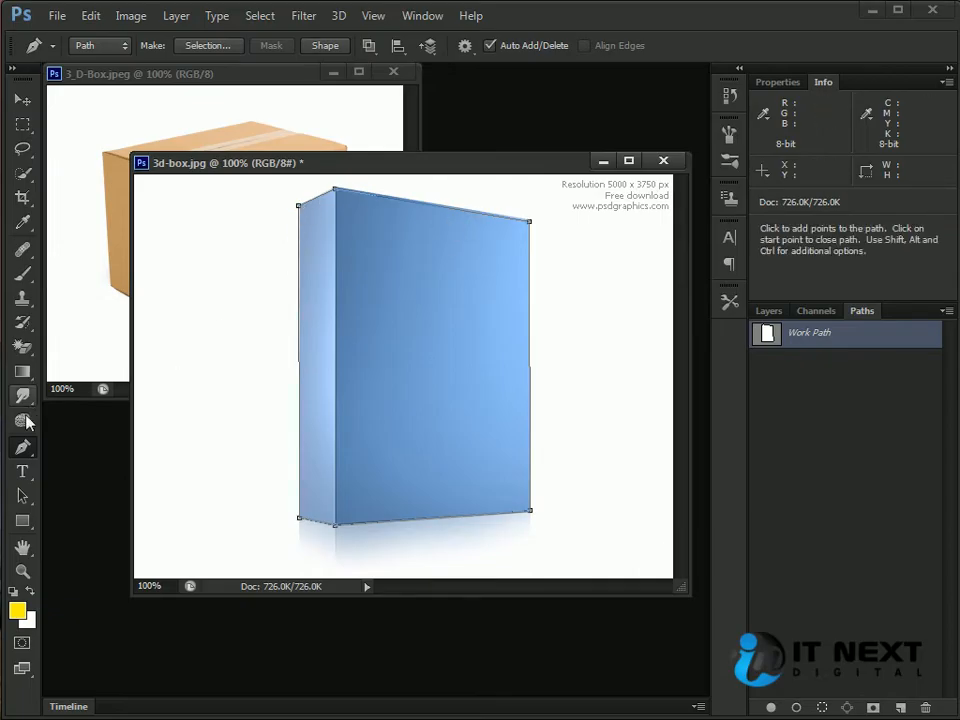
# Add anchor points near the middle of the top edge and the left edge of the box path.
pyautogui.rightClick(22, 447)
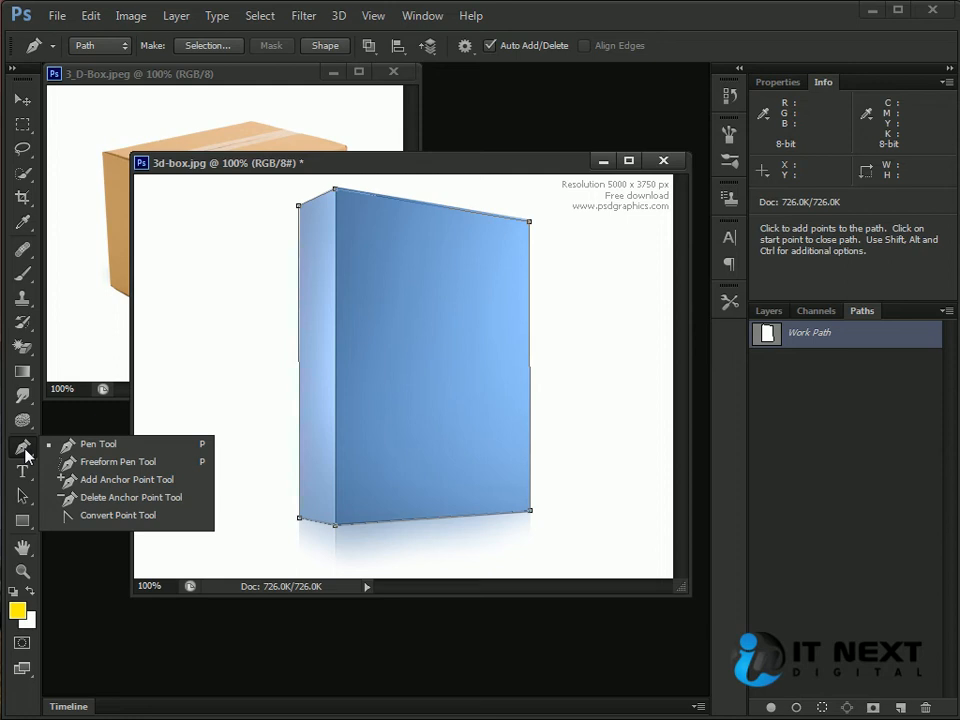
pyautogui.click(178, 486)
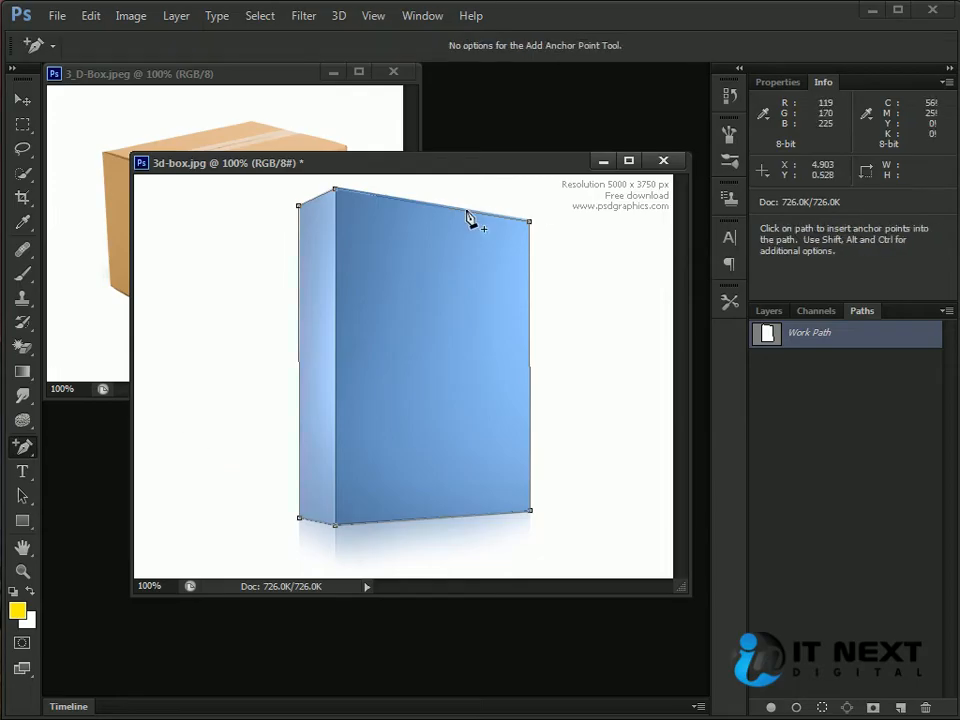
pyautogui.click(23, 447)
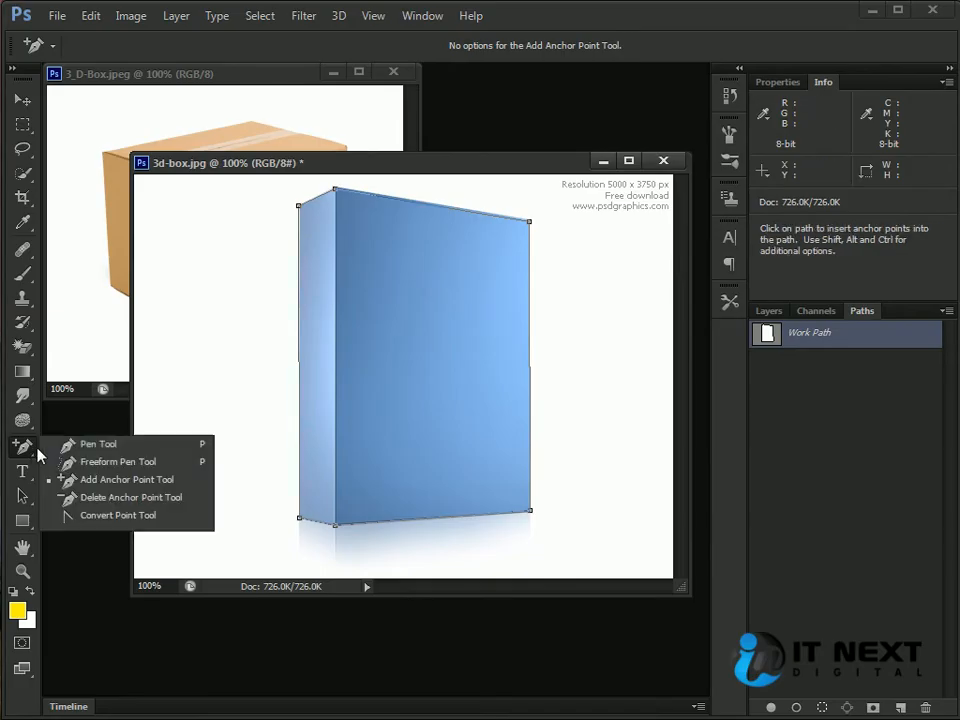
pyautogui.click(95, 446)
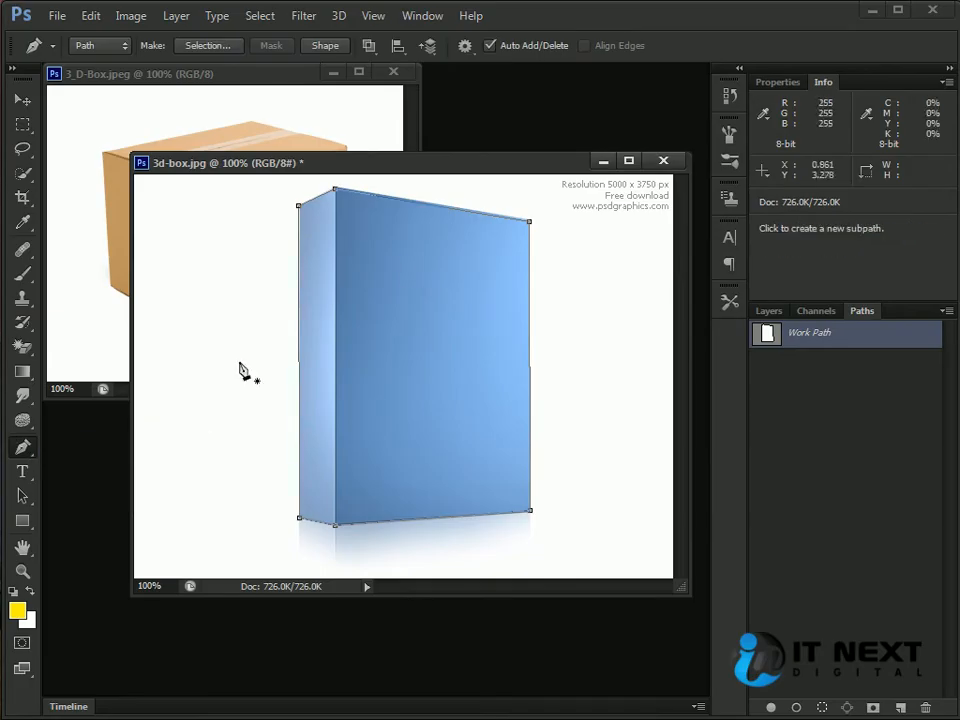
pyautogui.click(449, 208)
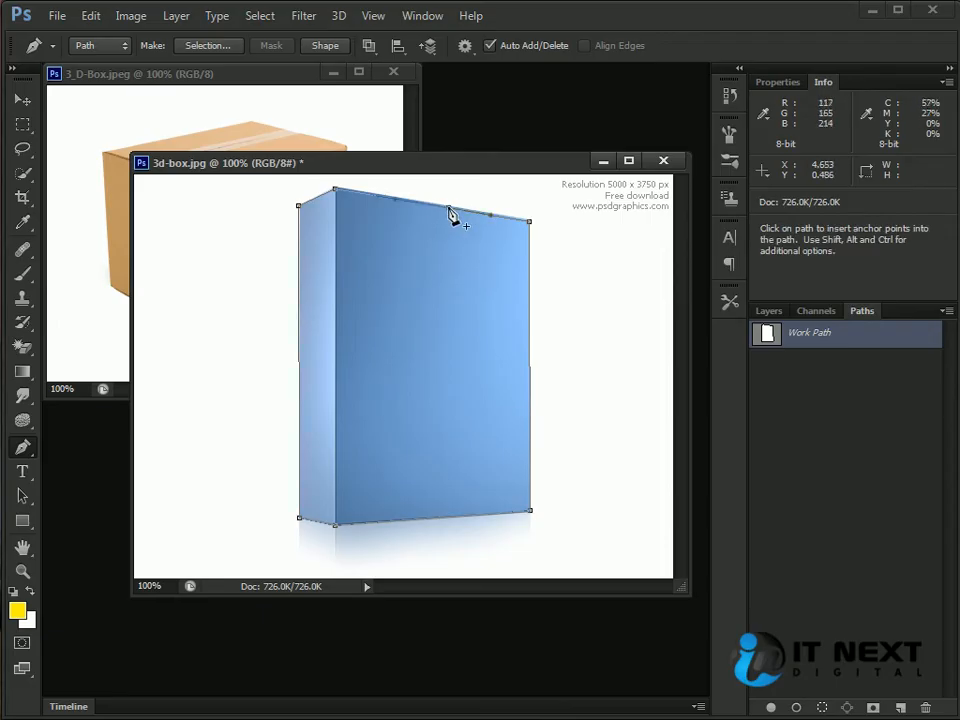
pyautogui.click(299, 349)
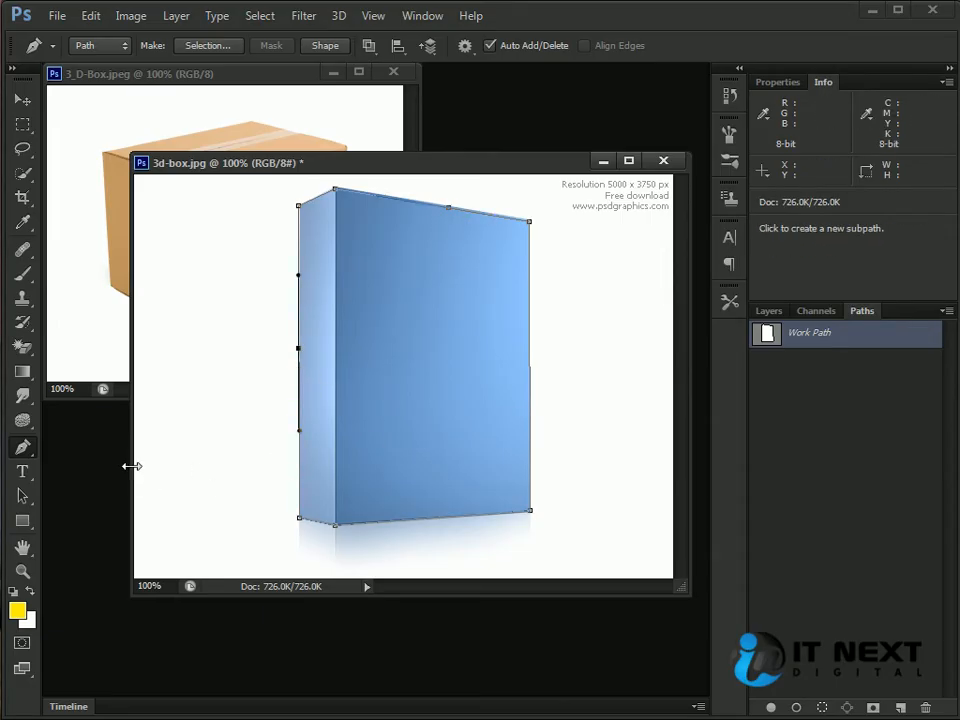
# Reselect the box path and add anchor points near the middle of its right edge and its bottom edge.
pyautogui.click(25, 450)
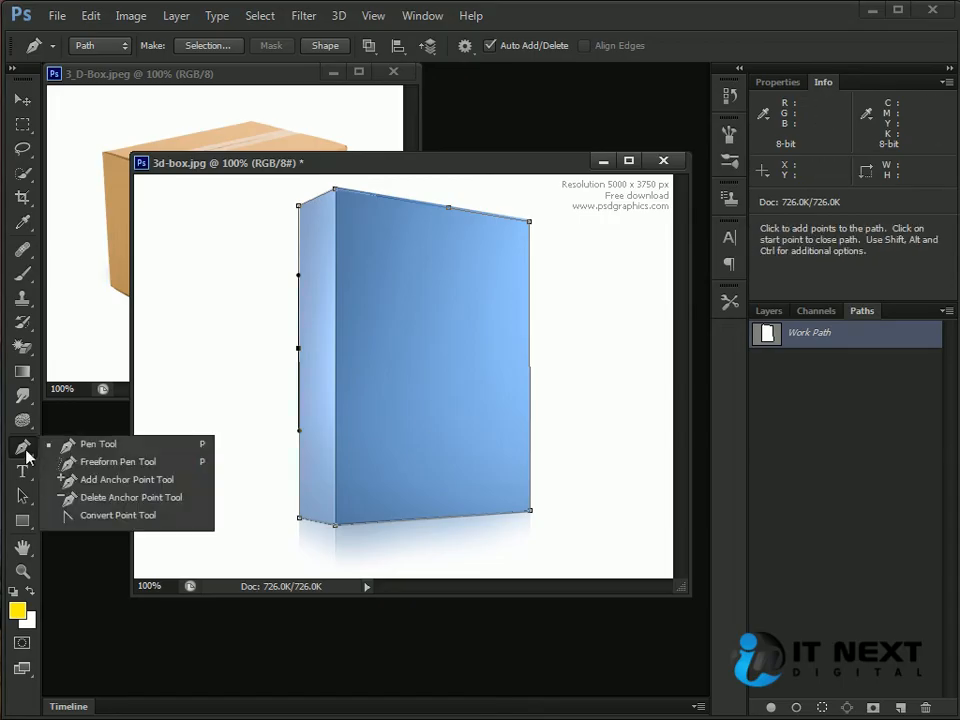
pyautogui.click(143, 481)
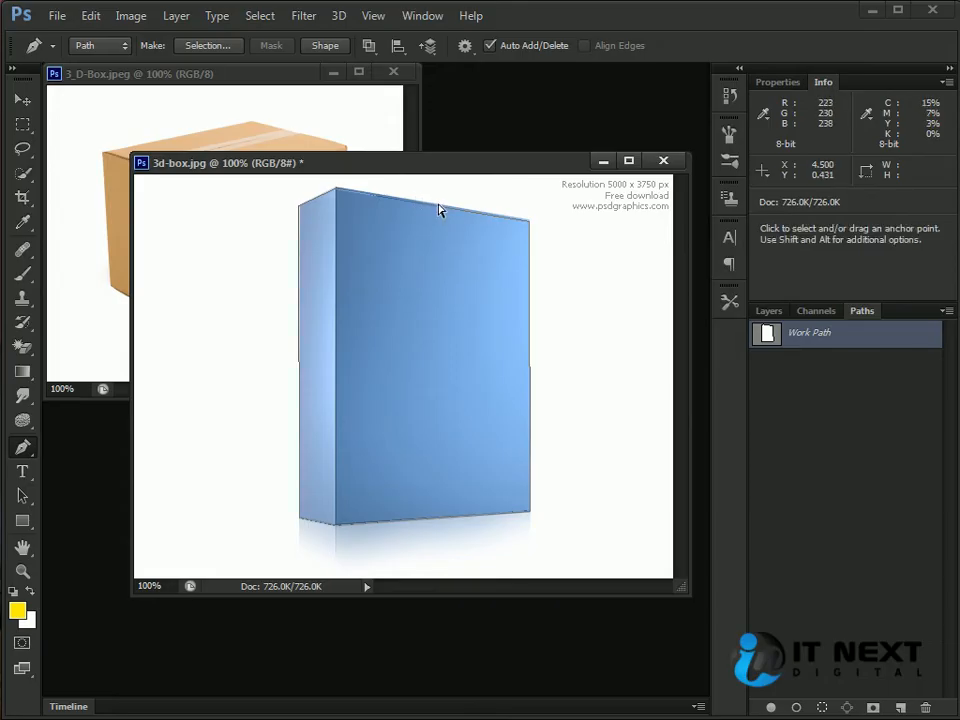
pyautogui.click(440, 208)
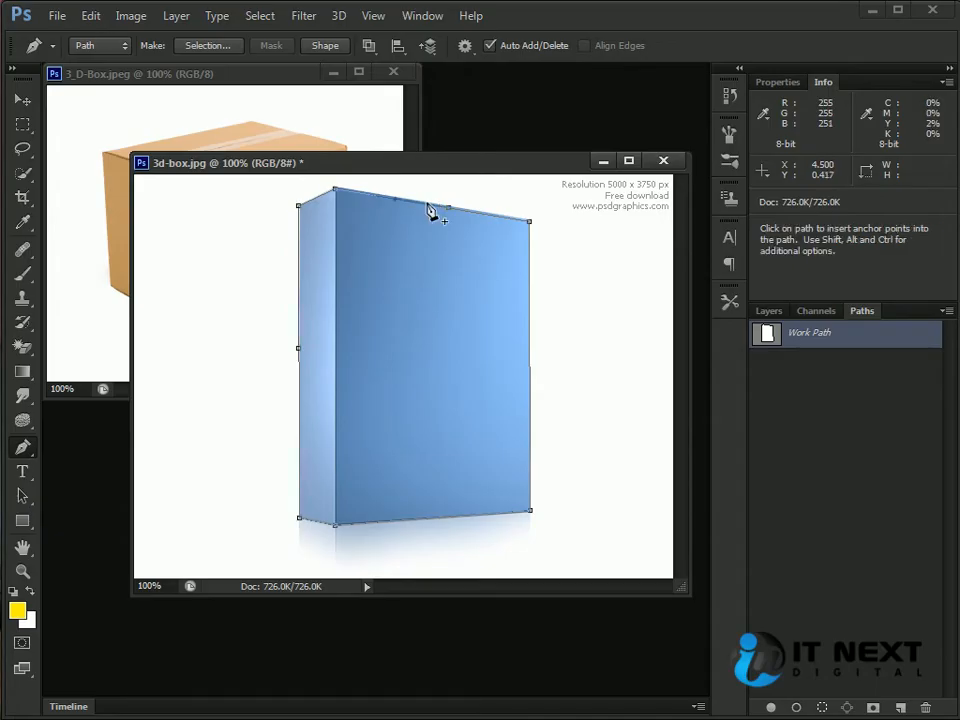
pyautogui.click(530, 351)
pyautogui.click(434, 518)
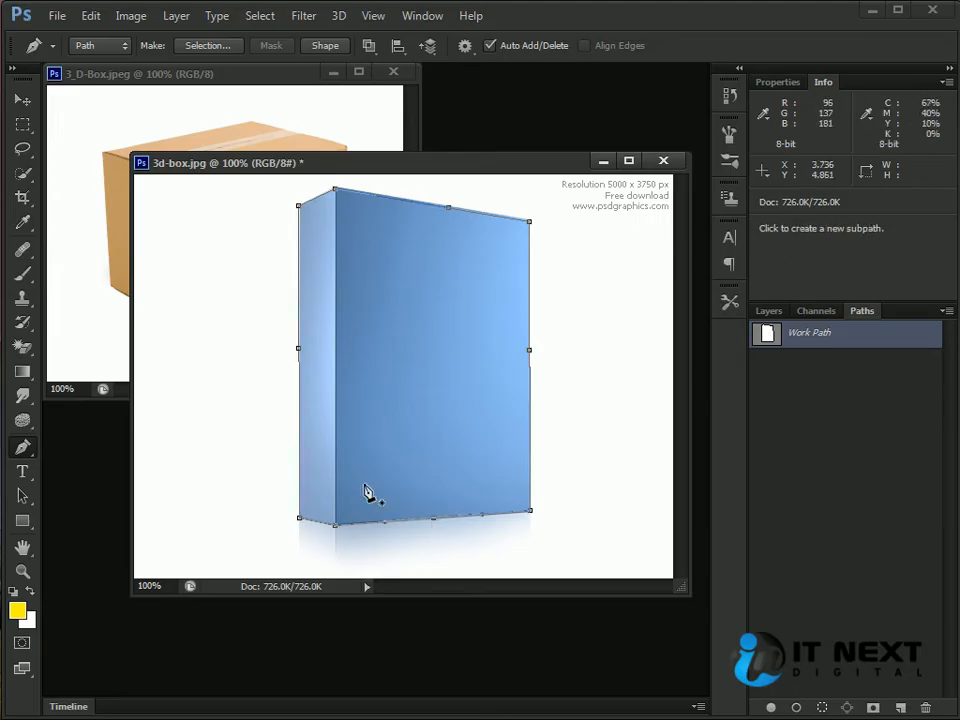
# Delete the path's left-edge midpoint and upper-left corner anchors, and replace them with a single corner point aligned to the box's upper-left corner.
pyautogui.click(299, 351)
pyautogui.click(299, 206)
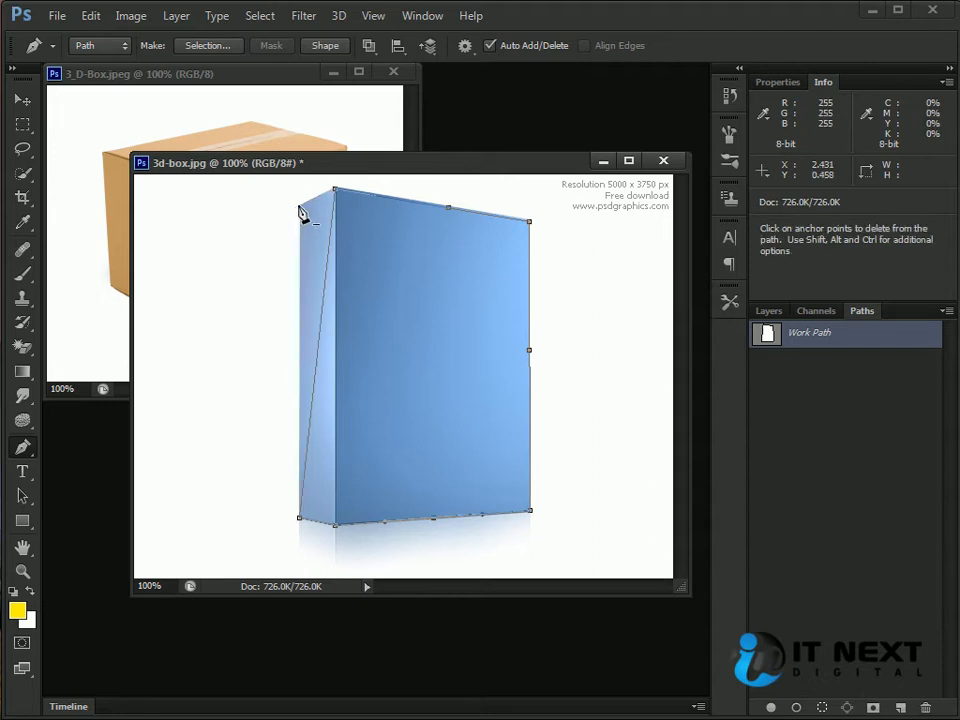
pyautogui.click(330, 274)
pyautogui.moveTo(330, 275); pyautogui.dragTo(301, 212)
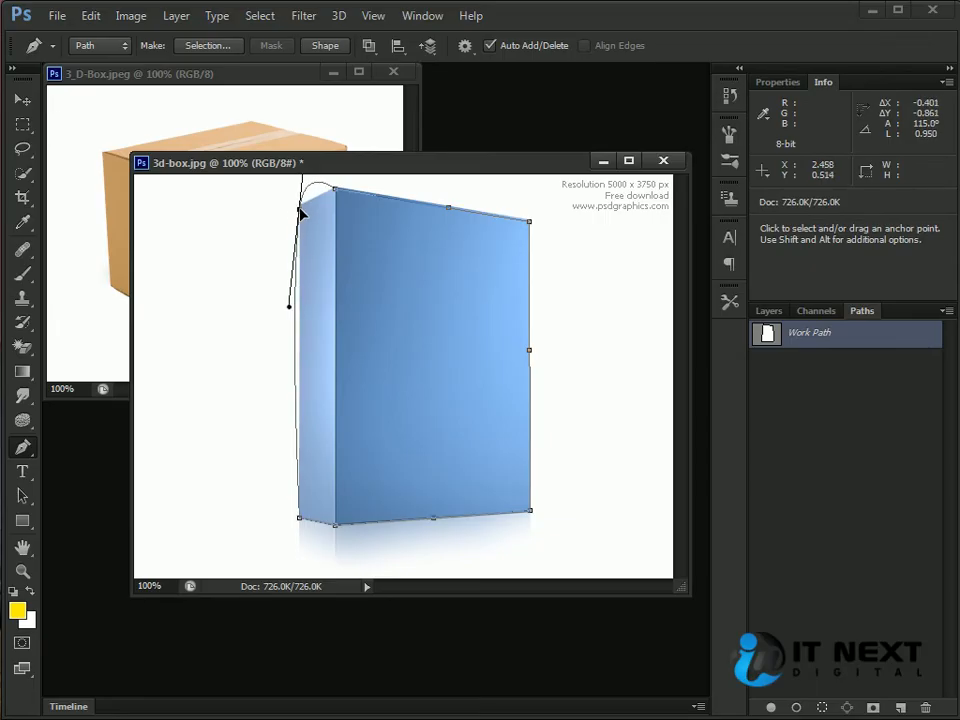
pyautogui.keyDown('alt'); pyautogui.click(300, 211); pyautogui.keyUp('alt')
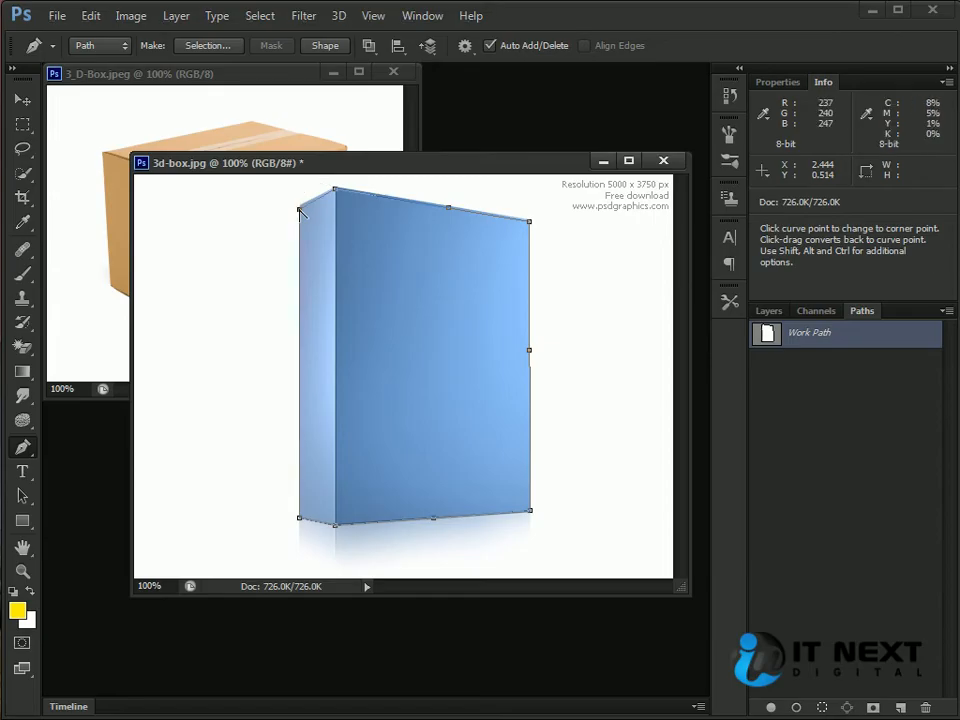
pyautogui.moveTo(298, 208); pyautogui.dragTo(299, 205)
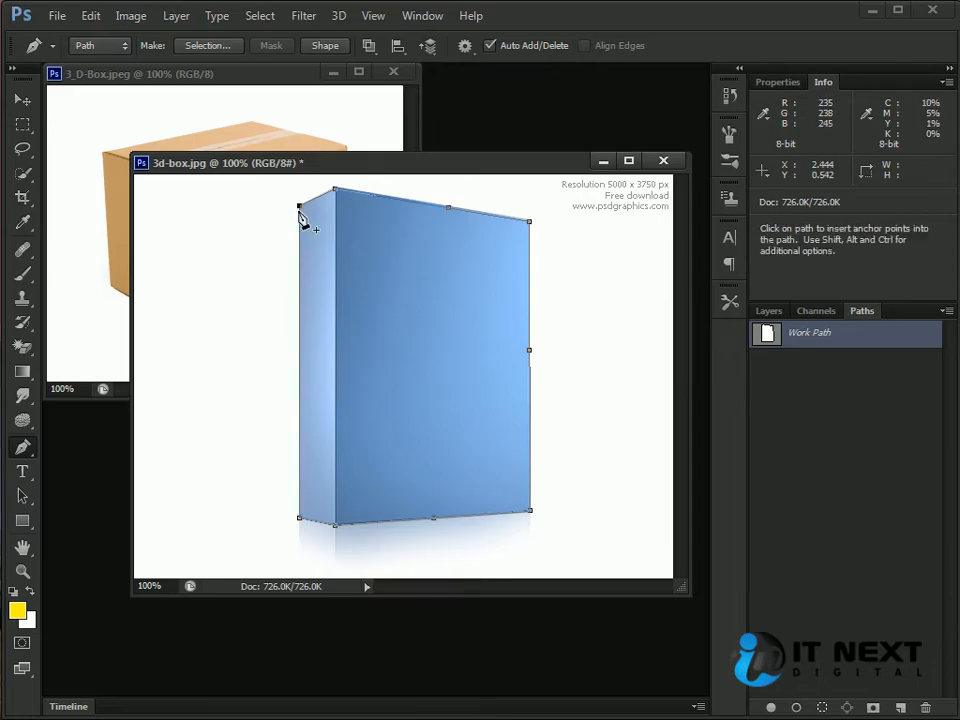
pyautogui.moveTo(302, 208); pyautogui.dragTo(302, 206)
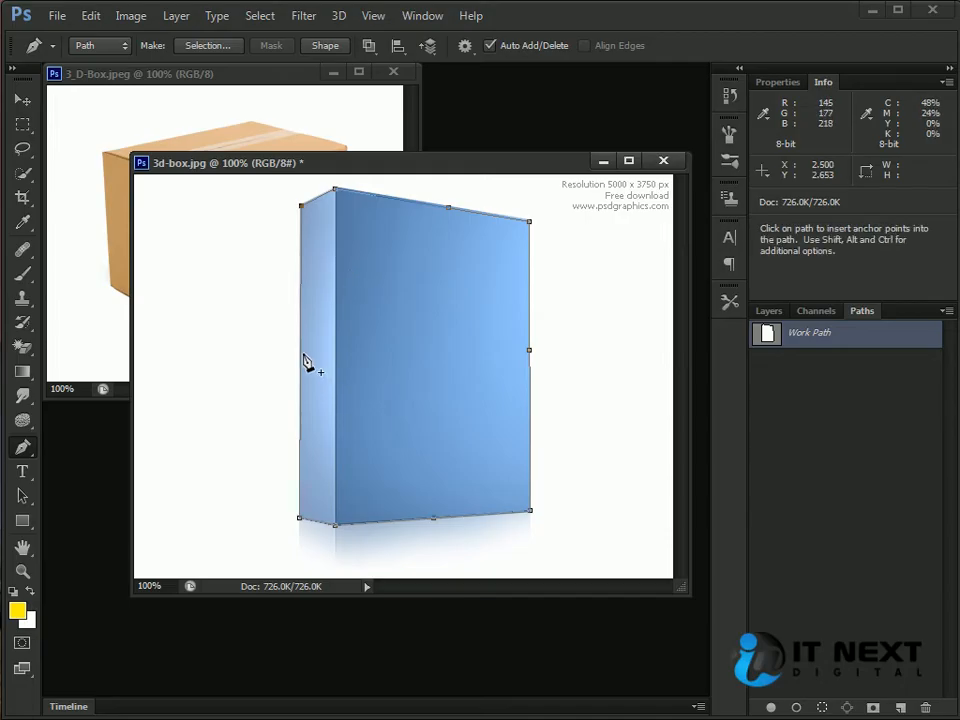
# Draw a freehand curved Pen tool path that starts in the white area left of the box and loops around it with smooth anchor points.
pyautogui.click(167, 291)
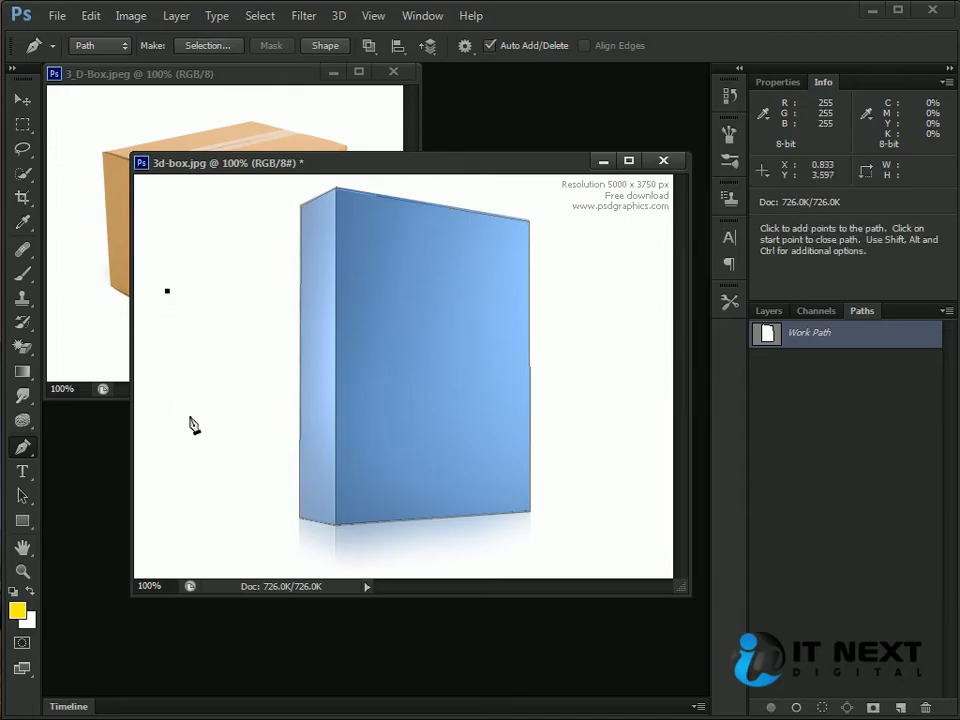
pyautogui.moveTo(184, 428); pyautogui.dragTo(250, 293)
pyautogui.click(575, 263)
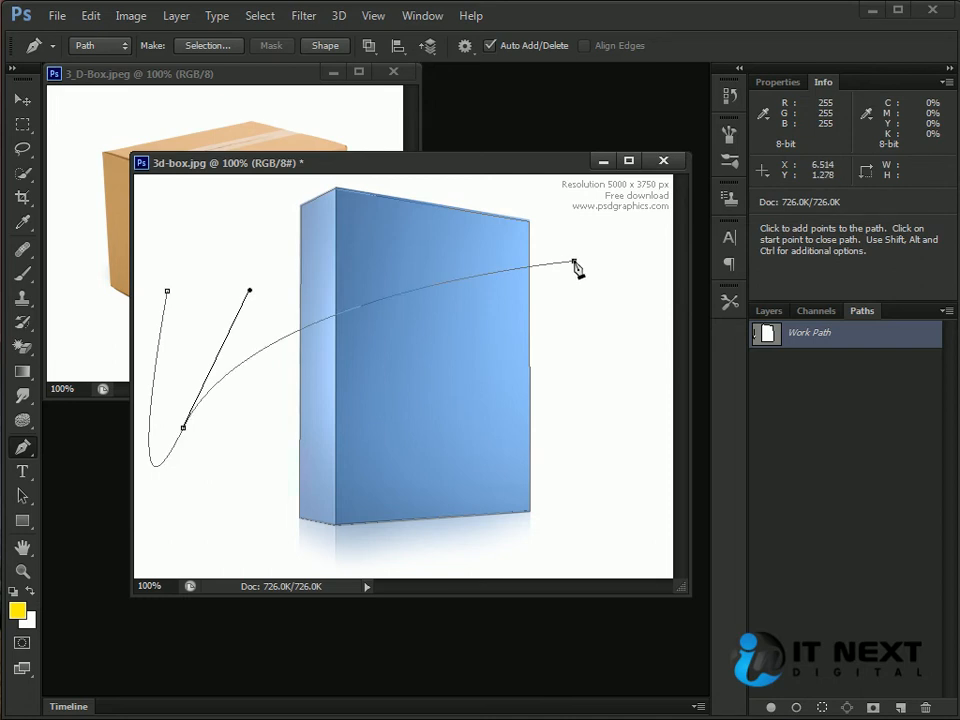
pyautogui.moveTo(575, 263); pyautogui.dragTo(608, 386)
pyautogui.moveTo(573, 489); pyautogui.dragTo(556, 523)
pyautogui.moveTo(503, 561); pyautogui.dragTo(442, 575)
pyautogui.moveTo(324, 541); pyautogui.dragTo(300, 521)
pyautogui.moveTo(263, 458); pyautogui.dragTo(261, 424)
pyautogui.moveTo(271, 360); pyautogui.dragTo(281, 344)
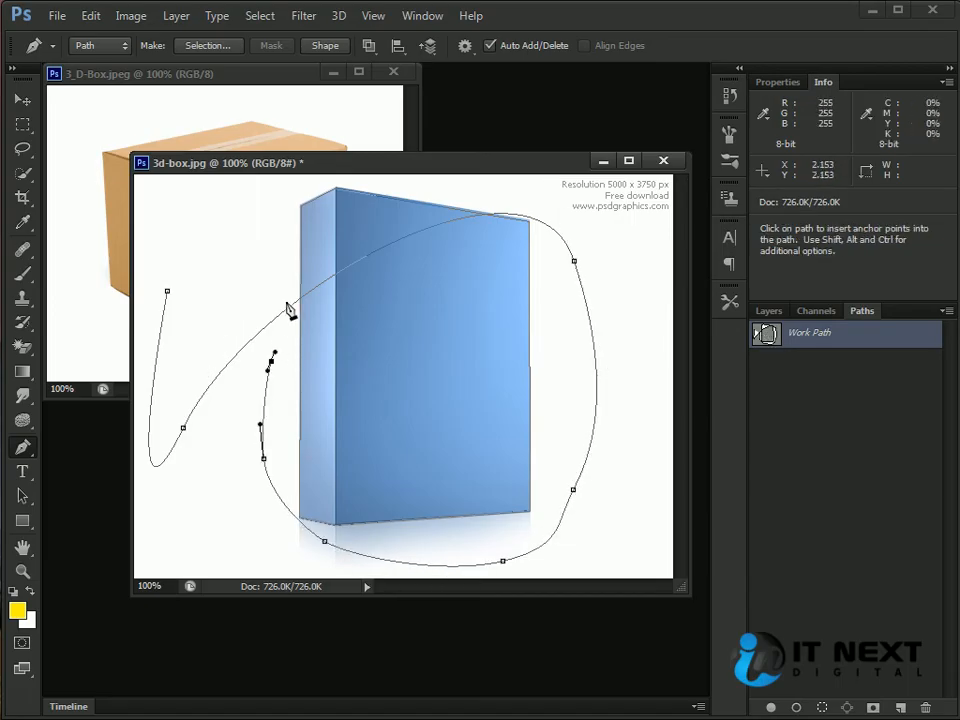
# Extend the practice path with straight zigzag segments across the box and several wide curved segments around it.
pyautogui.click(234, 209)
pyautogui.click(209, 470)
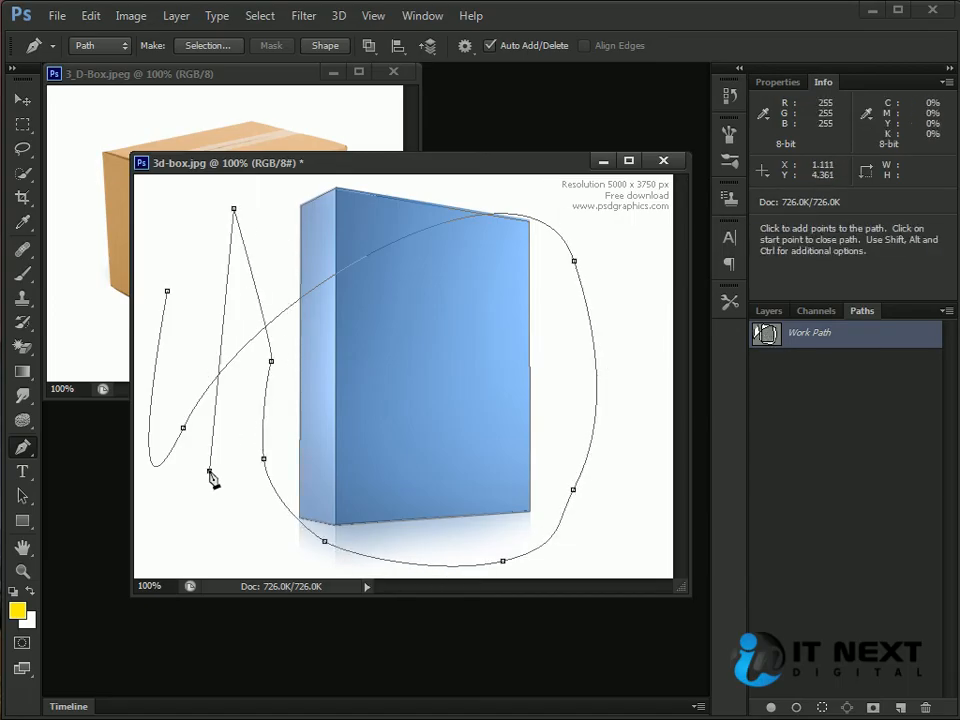
pyautogui.click(568, 453)
pyautogui.click(631, 302)
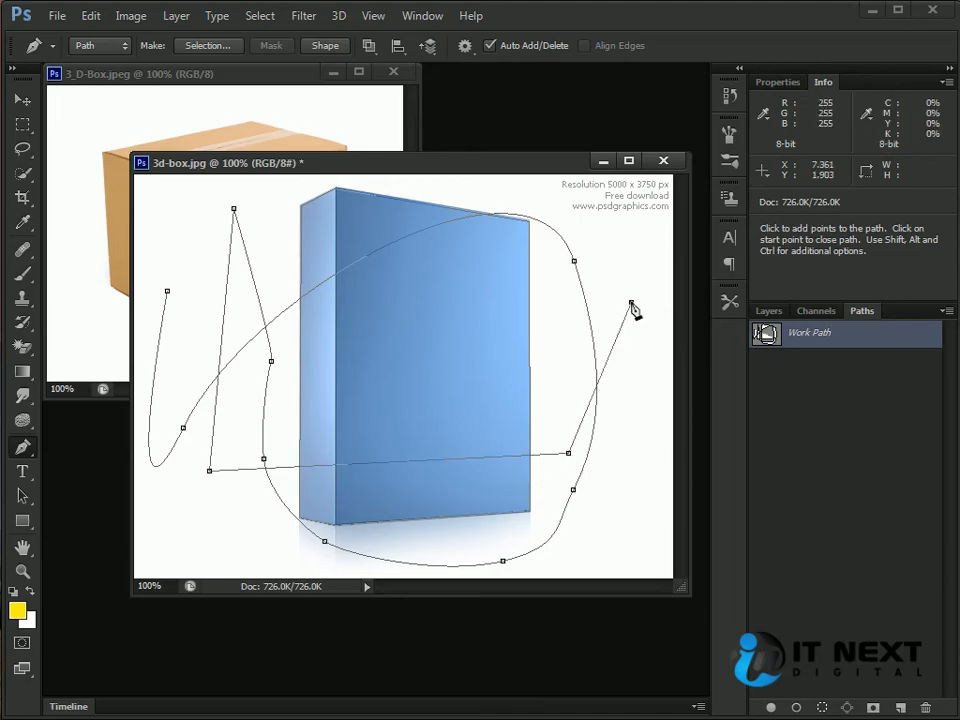
pyautogui.click(267, 242)
pyautogui.click(228, 527)
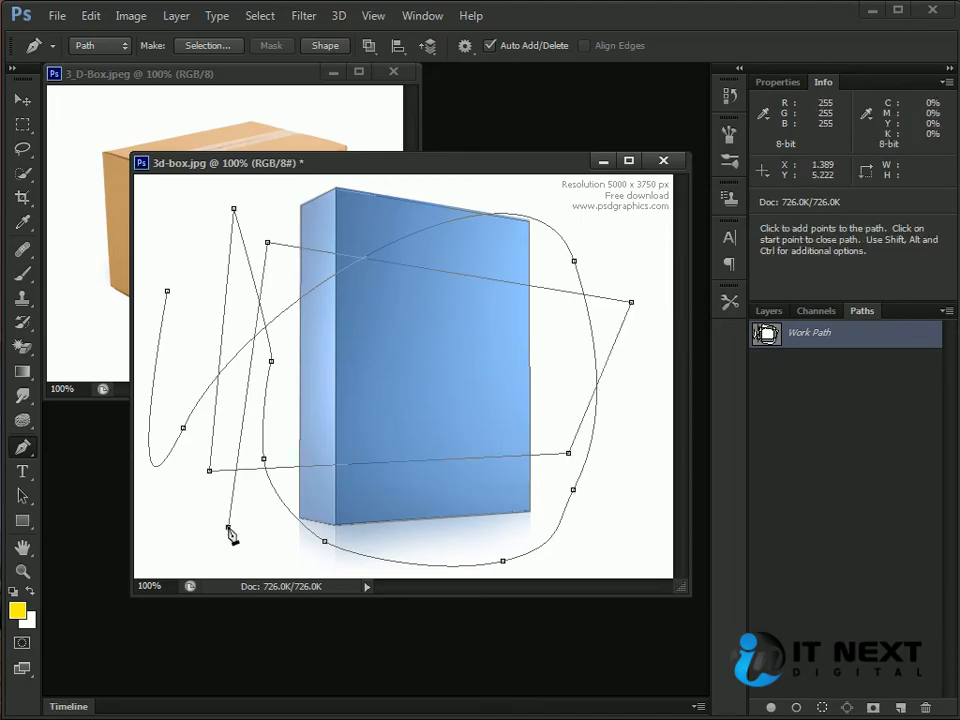
pyautogui.moveTo(622, 493); pyautogui.dragTo(579, 345)
pyautogui.moveTo(201, 294); pyautogui.dragTo(163, 353)
pyautogui.moveTo(188, 486); pyautogui.dragTo(255, 556)
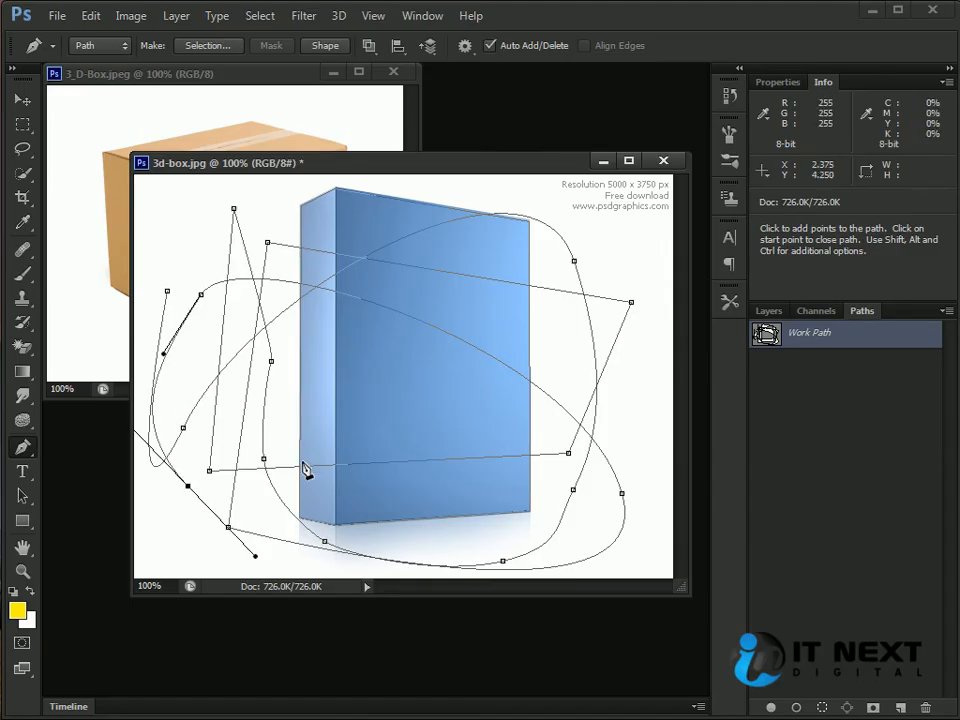
# Close 3d-box.jpg without saving and open Beautiful-Asian-Girls-024.jpg in an enlarged document window.
pyautogui.click(663, 160)
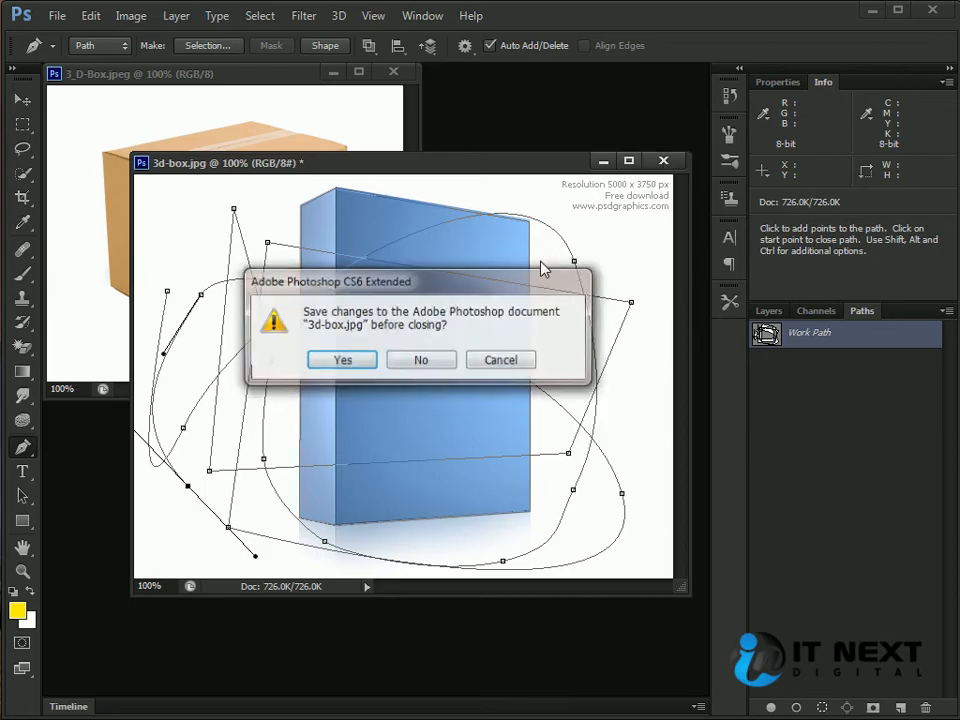
pyautogui.click(437, 363)
pyautogui.hotkey('ctrl', 'o')
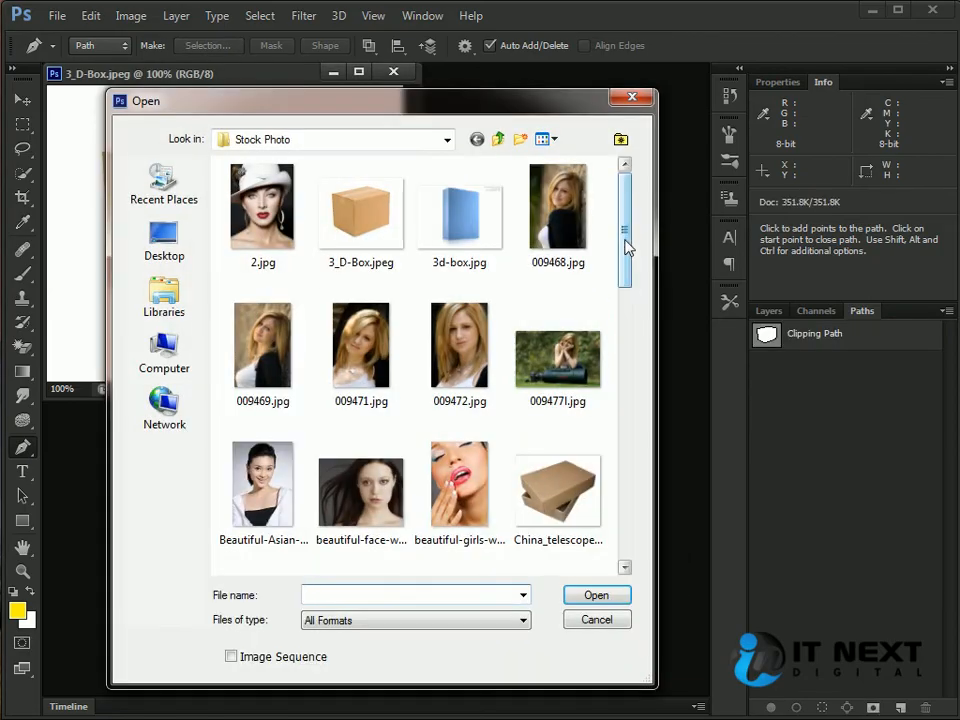
pyautogui.moveTo(630, 244)
pyautogui.mouseDown()
pyautogui.moveTo(628, 347)
pyautogui.moveTo(641, 259)
pyautogui.moveTo(635, 268)
pyautogui.mouseUp()
pyautogui.doubleClick(283, 343)
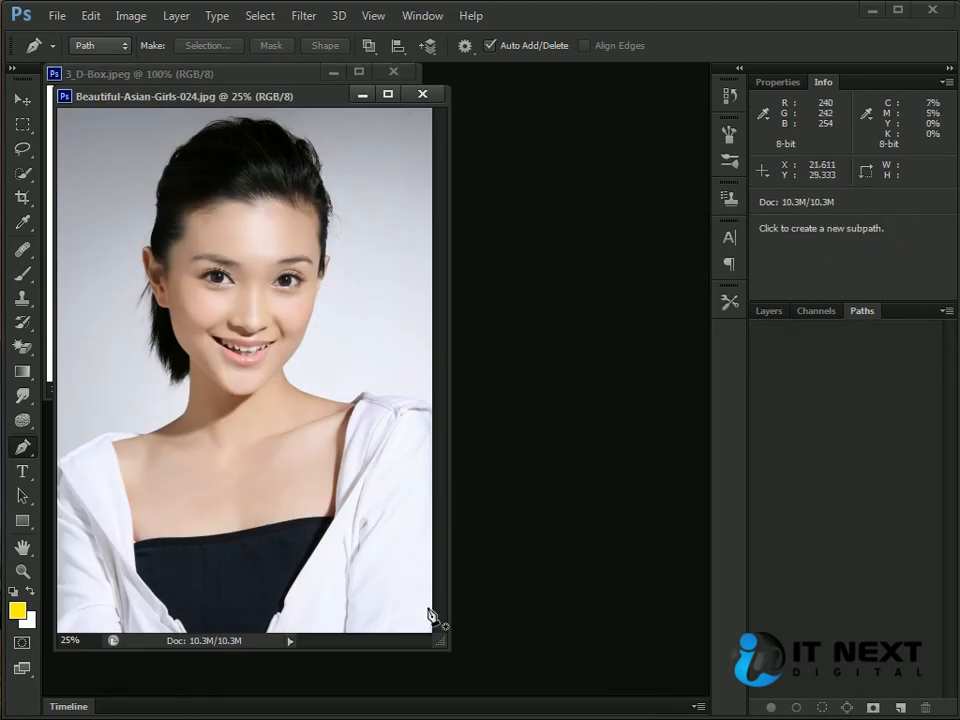
pyautogui.moveTo(444, 642); pyautogui.dragTo(612, 676)
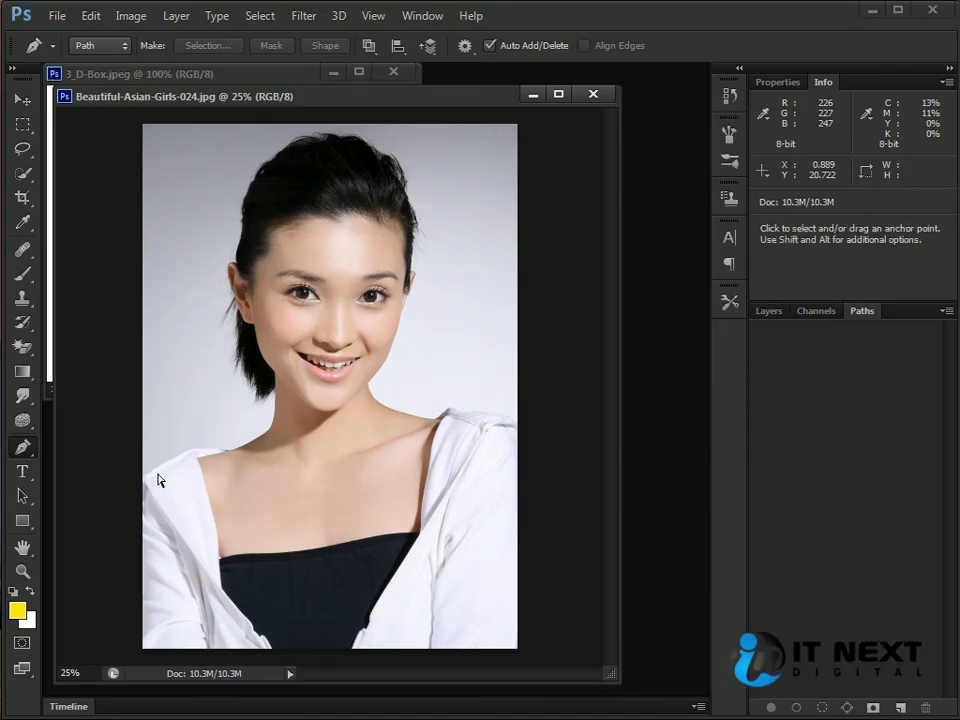
# Start a Pen tool path at the photo's left edge and trace the white shirt's shoulder and the left side of the neck.
pyautogui.hotkey('ctrl', '+')
pyautogui.hotkey('ctrl', '+')
pyautogui.hotkey('ctrl', '+')
pyautogui.moveTo(156, 474); pyautogui.dragTo(223, 401)
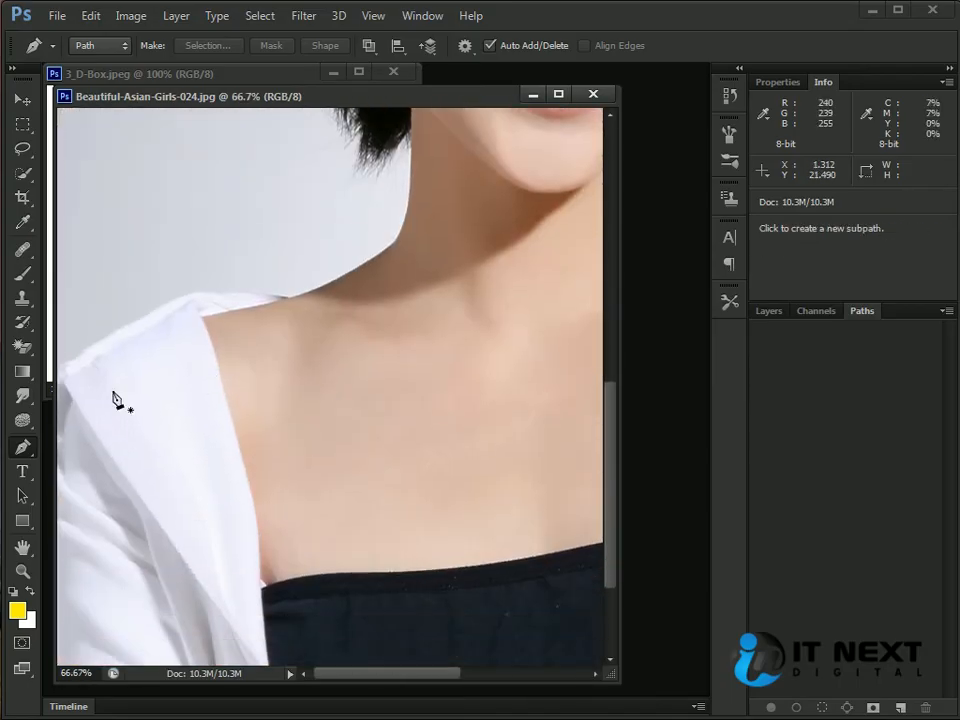
pyautogui.click(58, 368)
pyautogui.click(143, 319)
pyautogui.moveTo(207, 293); pyautogui.dragTo(283, 294)
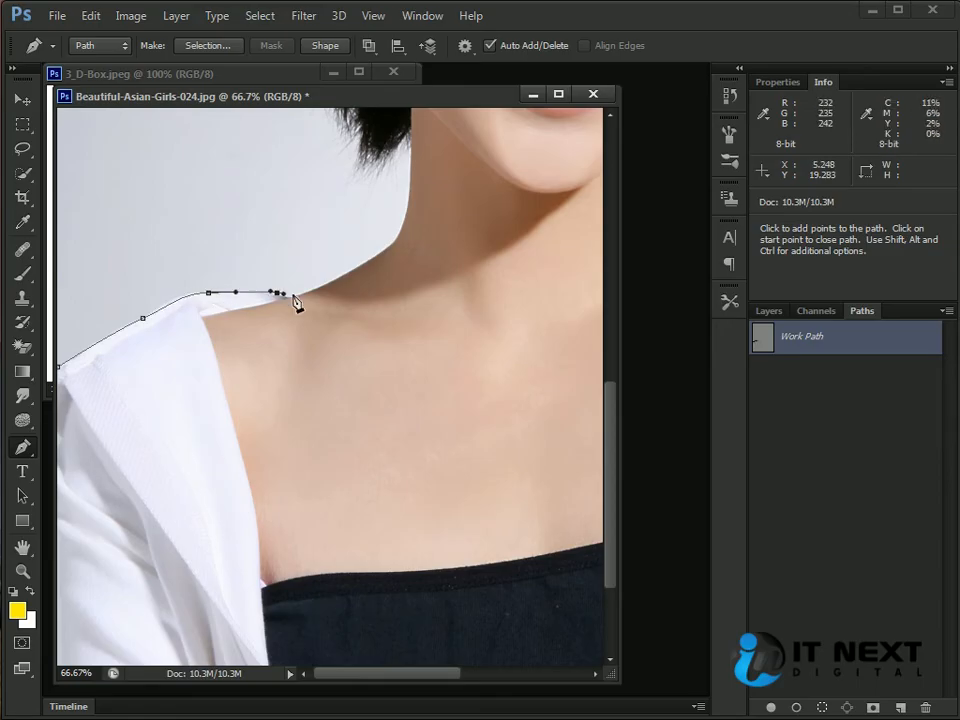
pyautogui.moveTo(421, 233); pyautogui.dragTo(269, 375)
pyautogui.moveTo(228, 376); pyautogui.dragTo(241, 349)
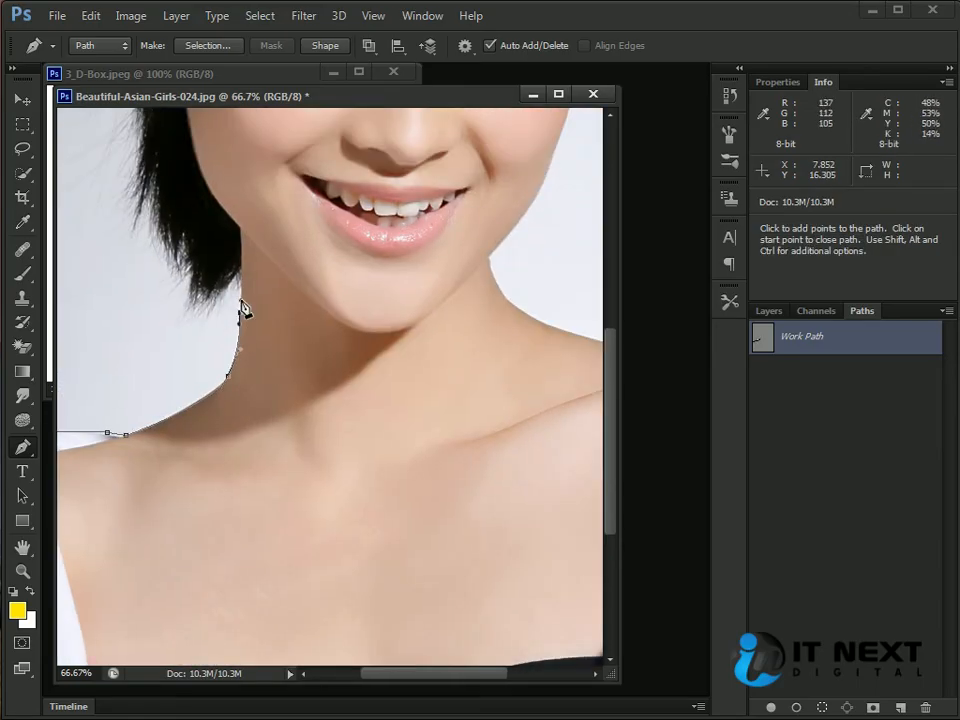
# Continue the path around the hair tips beside the neck, up the left side of the hair and around the left ear.
pyautogui.moveTo(240, 270); pyautogui.dragTo(197, 287)
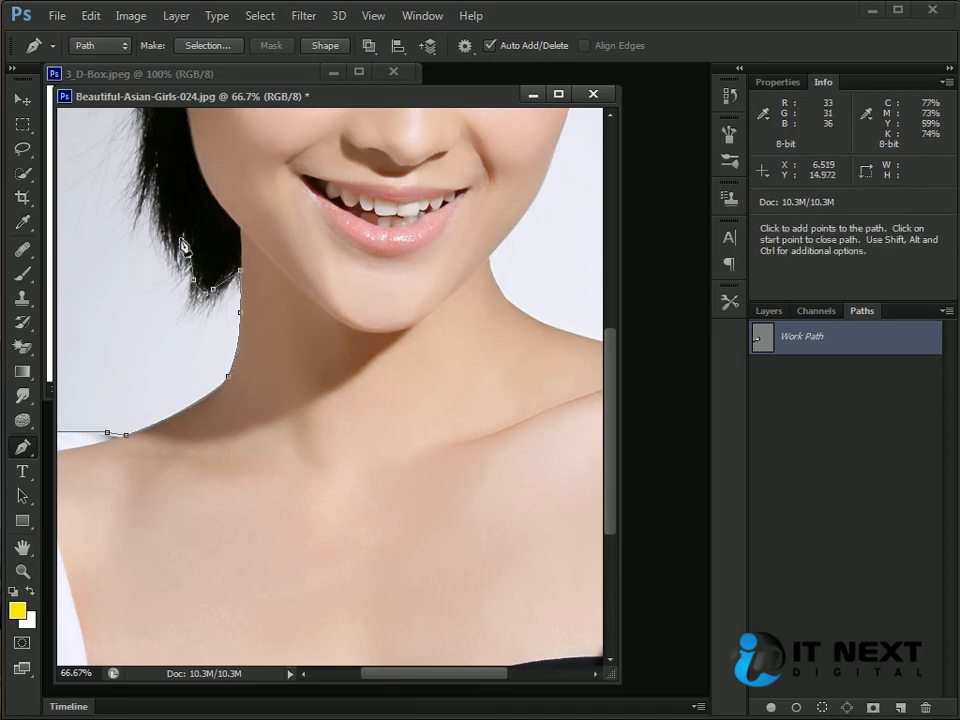
pyautogui.moveTo(148, 152); pyautogui.dragTo(158, 423)
pyautogui.click(155, 402)
pyautogui.click(152, 370)
pyautogui.click(152, 345)
pyautogui.click(152, 330)
pyautogui.moveTo(132, 262); pyautogui.dragTo(131, 256)
pyautogui.moveTo(127, 231); pyautogui.dragTo(129, 215)
pyautogui.click(149, 211)
# Continue the path from the left ear up along the hair on the left side of the head.
pyautogui.press('space')
pyautogui.moveTo(157, 177); pyautogui.dragTo(174, 396)
pyautogui.hotkey('ctrl', 'z')
pyautogui.moveTo(171, 379); pyautogui.dragTo(198, 267)
pyautogui.click(235, 211)
# Trace the path over the top of the hair with a mix of corner and smooth anchor points.
pyautogui.moveTo(268, 186); pyautogui.dragTo(144, 381)
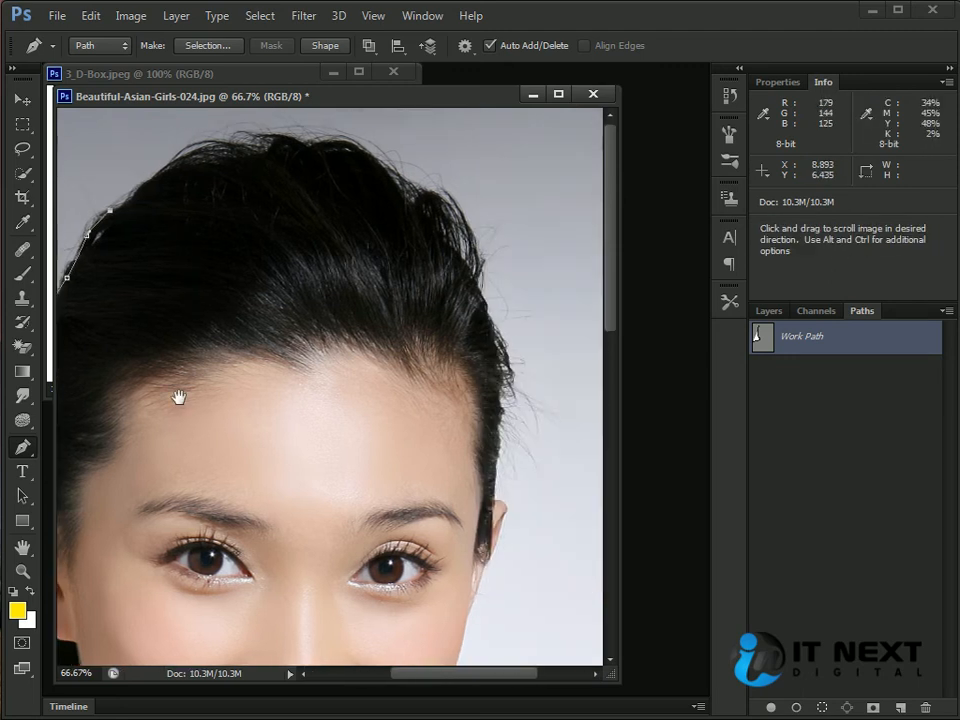
pyautogui.click(128, 202)
pyautogui.click(177, 164)
pyautogui.moveTo(223, 150); pyautogui.dragTo(231, 153)
pyautogui.moveTo(267, 150); pyautogui.dragTo(275, 144)
pyautogui.click(302, 133)
pyautogui.moveTo(338, 143); pyautogui.dragTo(354, 150)
pyautogui.moveTo(373, 157); pyautogui.dragTo(377, 161)
pyautogui.click(400, 180)
# Continue the path down the right side of the hair to the top of the right ear, redoing the misplaced anchor points.
pyautogui.click(435, 208)
pyautogui.click(453, 237)
pyautogui.click(469, 270)
pyautogui.click(494, 313)
pyautogui.click(501, 367)
pyautogui.click(501, 403)
pyautogui.hotkey('ctrl', 'alt', 'z')
pyautogui.hotkey('ctrl', 'alt', 'z')
pyautogui.moveTo(501, 427); pyautogui.dragTo(494, 487)
pyautogui.click(495, 502)
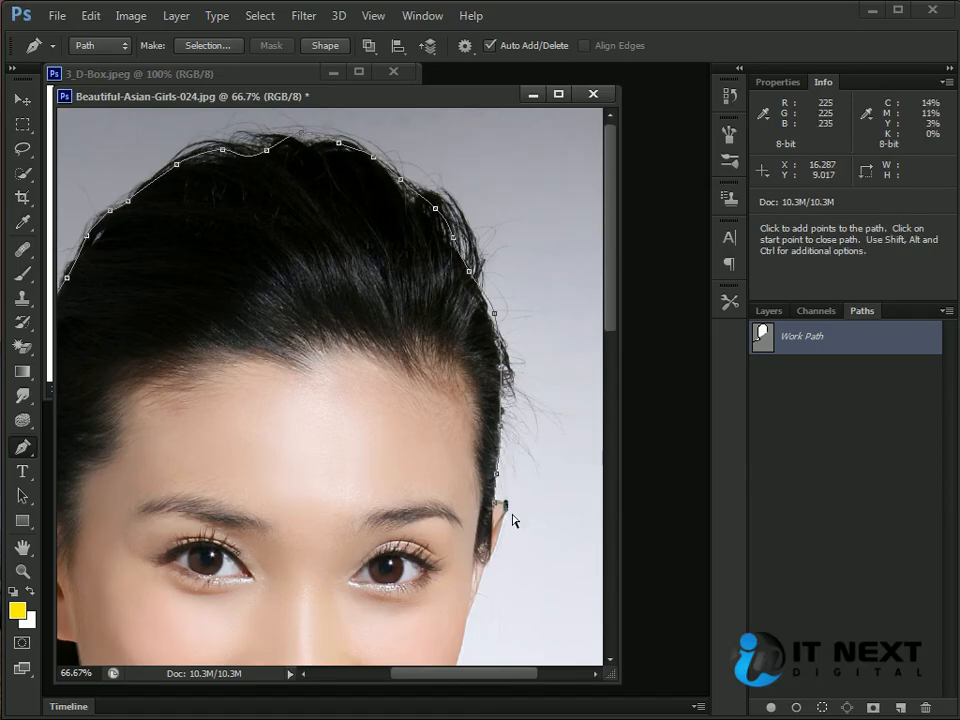
# Trace the outer edge of the right ear at 200% magnification with short curved segments.
pyautogui.hotkey('ctrl', '+')
pyautogui.hotkey('ctrl', '+')
pyautogui.moveTo(469, 525); pyautogui.dragTo(360, 405)
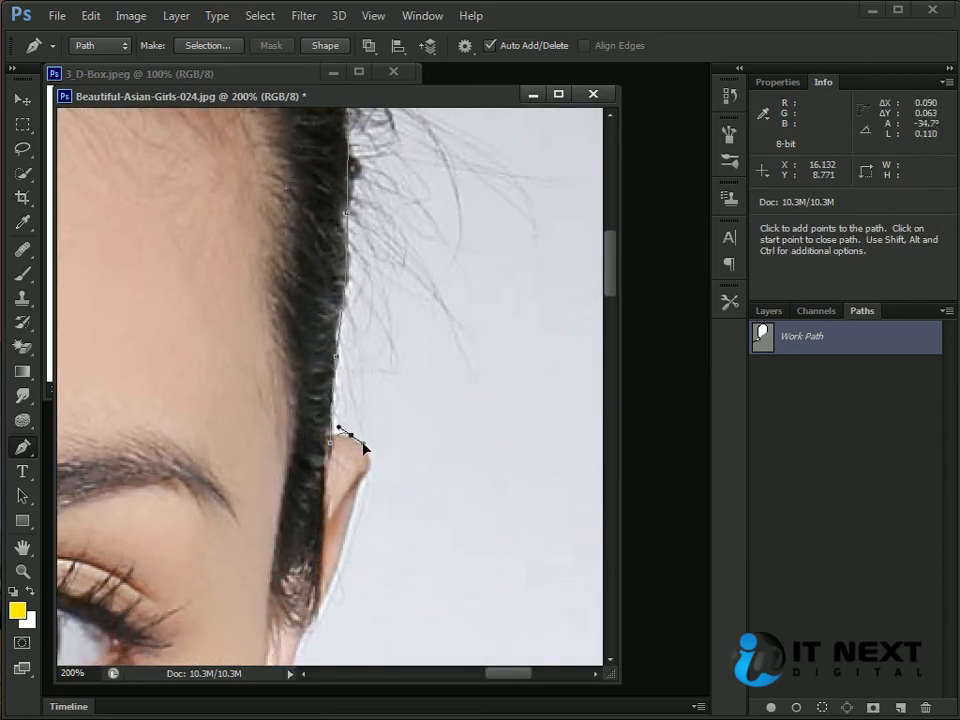
pyautogui.moveTo(329, 446); pyautogui.dragTo(369, 460)
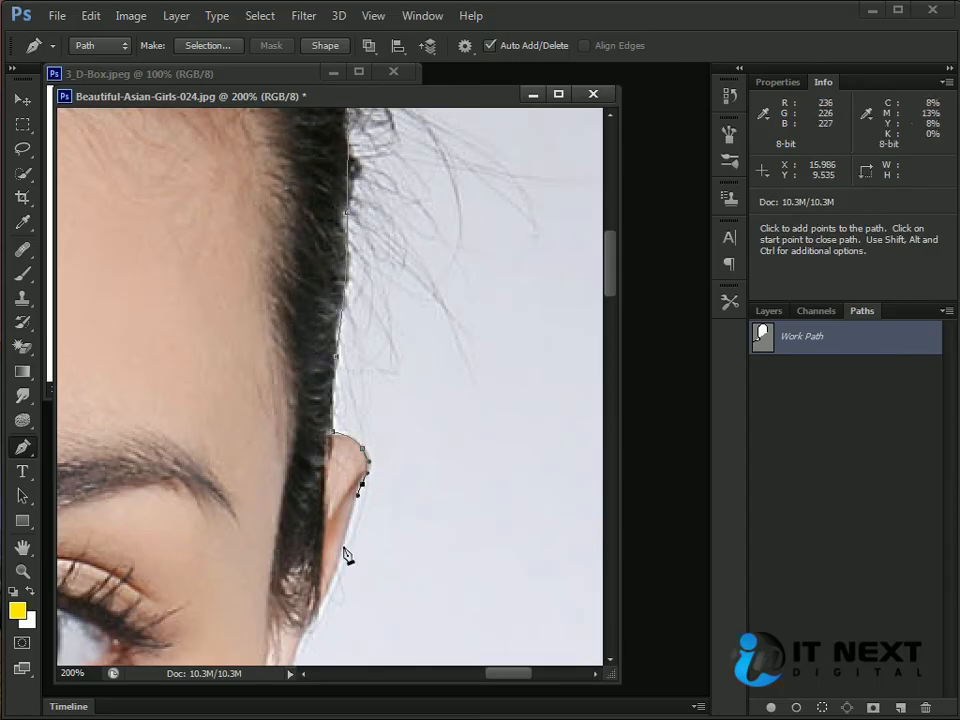
pyautogui.moveTo(344, 549); pyautogui.dragTo(340, 565)
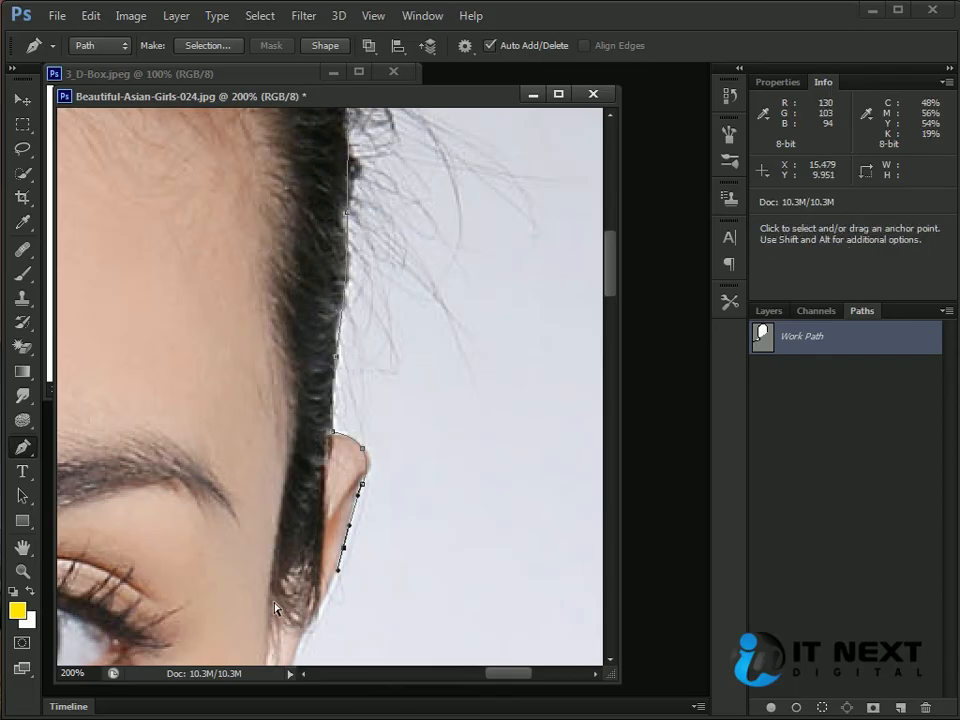
# Continue the path past the bottom of the right ear and down the right cheek.
pyautogui.moveTo(413, 591); pyautogui.dragTo(461, 347)
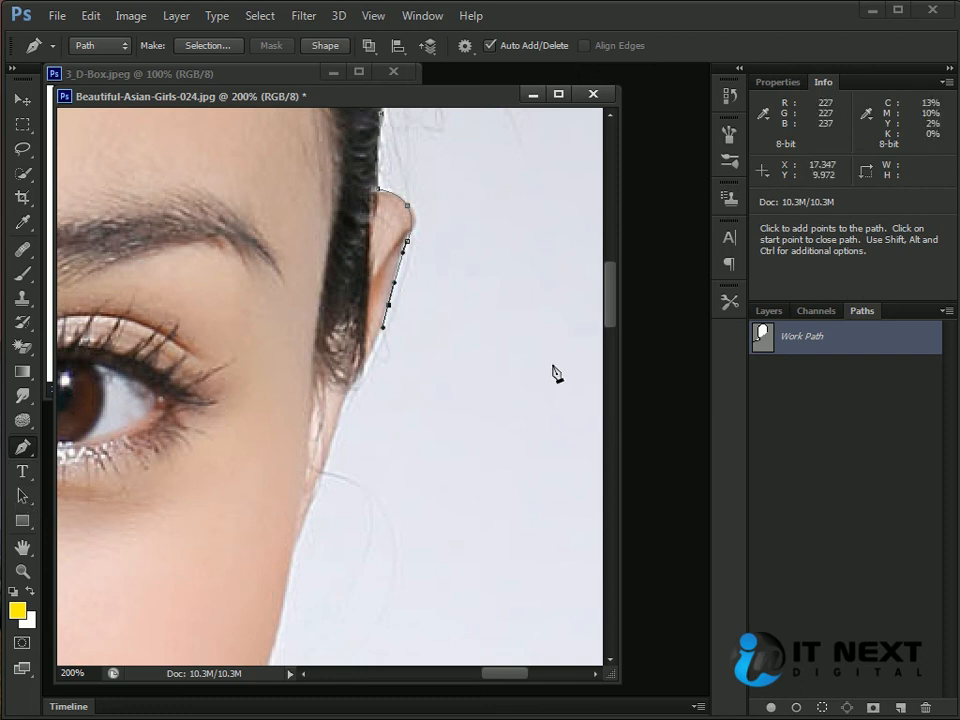
pyautogui.click(369, 358)
pyautogui.moveTo(335, 423); pyautogui.dragTo(374, 343)
pyautogui.moveTo(341, 393); pyautogui.dragTo(330, 429)
pyautogui.moveTo(343, 503); pyautogui.dragTo(487, 314)
pyautogui.moveTo(450, 422); pyautogui.dragTo(430, 475)
# Trace the path along the right jawline and around the corner where the jaw meets the neck.
pyautogui.press('space')
pyautogui.moveTo(412, 496); pyautogui.dragTo(500, 262)
pyautogui.moveTo(455, 342); pyautogui.dragTo(415, 388)
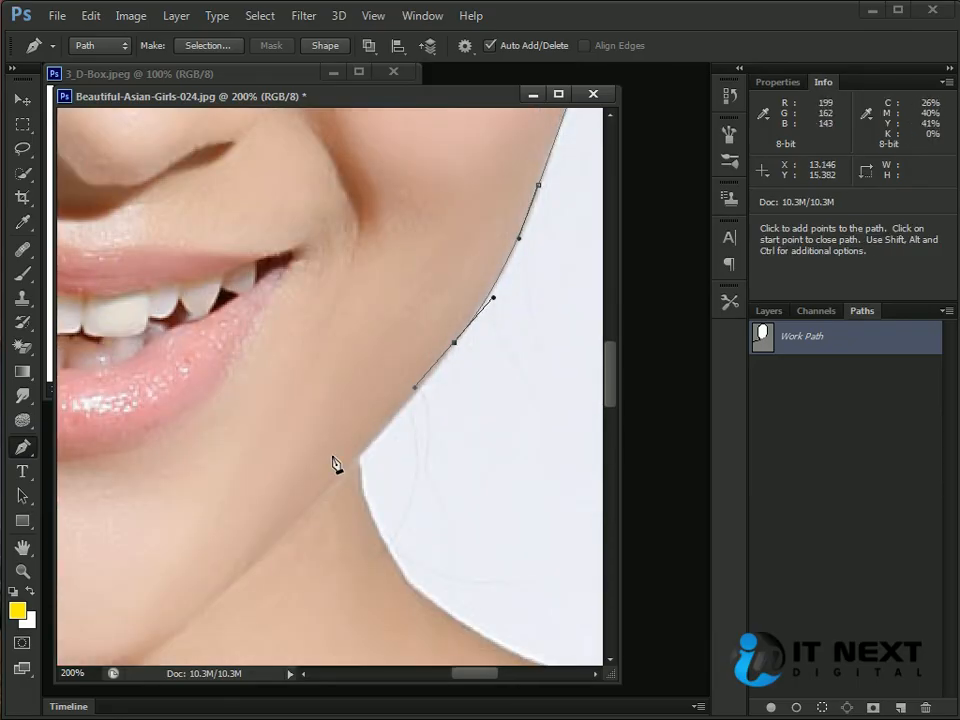
pyautogui.moveTo(360, 457); pyautogui.dragTo(362, 451)
pyautogui.moveTo(376, 531); pyautogui.dragTo(387, 556)
# Trace the right side of the neck and the bare shoulder up to where the white shirt begins.
pyautogui.moveTo(511, 620); pyautogui.dragTo(356, 339)
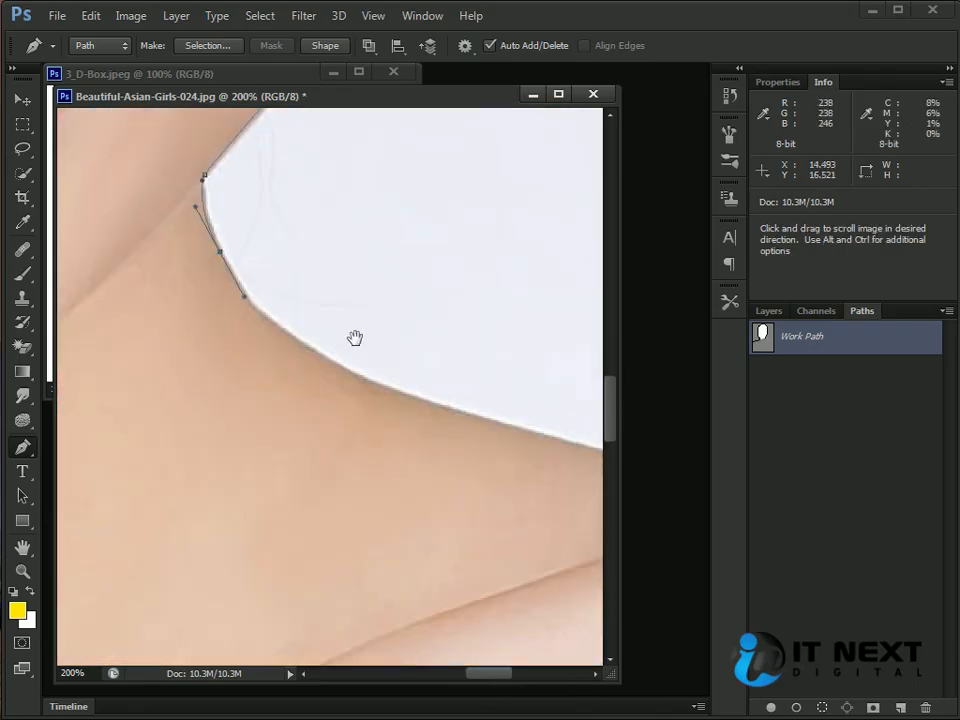
pyautogui.moveTo(381, 385); pyautogui.dragTo(488, 423)
pyautogui.moveTo(573, 444); pyautogui.dragTo(600, 454)
pyautogui.hotkey('ctrl', '-')
pyautogui.hotkey('ctrl', '-')
pyautogui.hotkey('ctrl', '-')
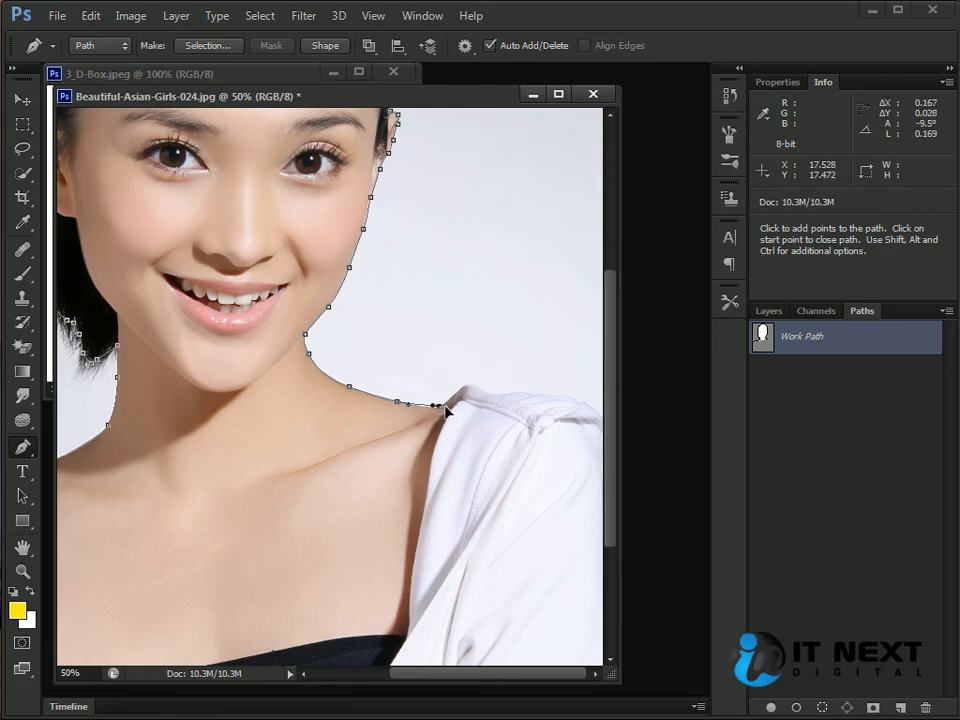
pyautogui.hotkey('ctrl', '+')
pyautogui.hotkey('ctrl', '+')
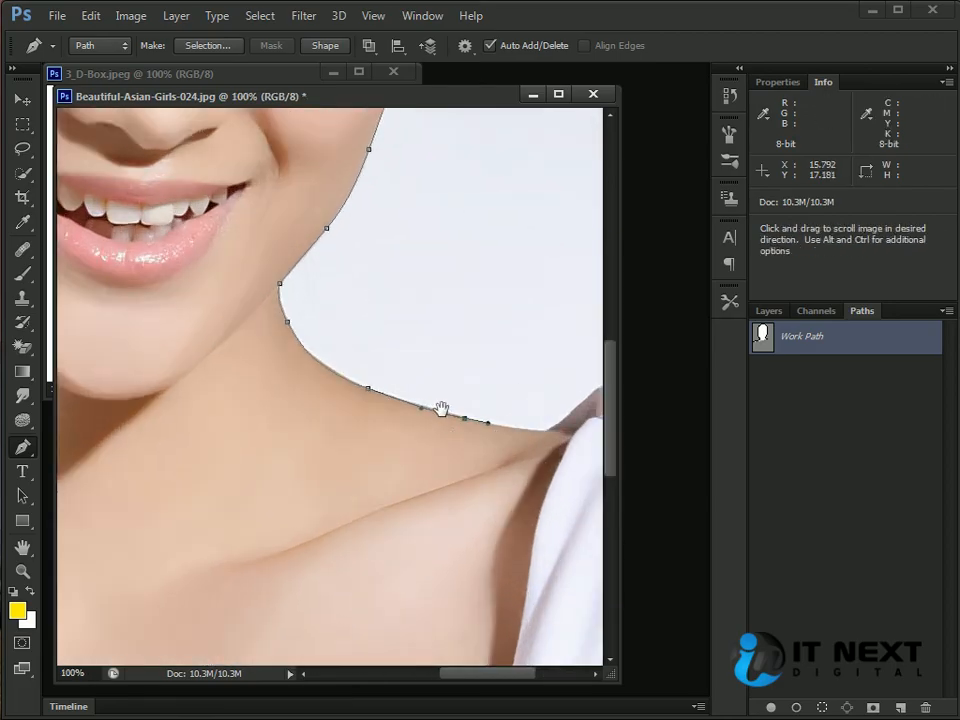
pyautogui.moveTo(435, 407); pyautogui.dragTo(332, 394)
pyautogui.moveTo(391, 409); pyautogui.dragTo(401, 404)
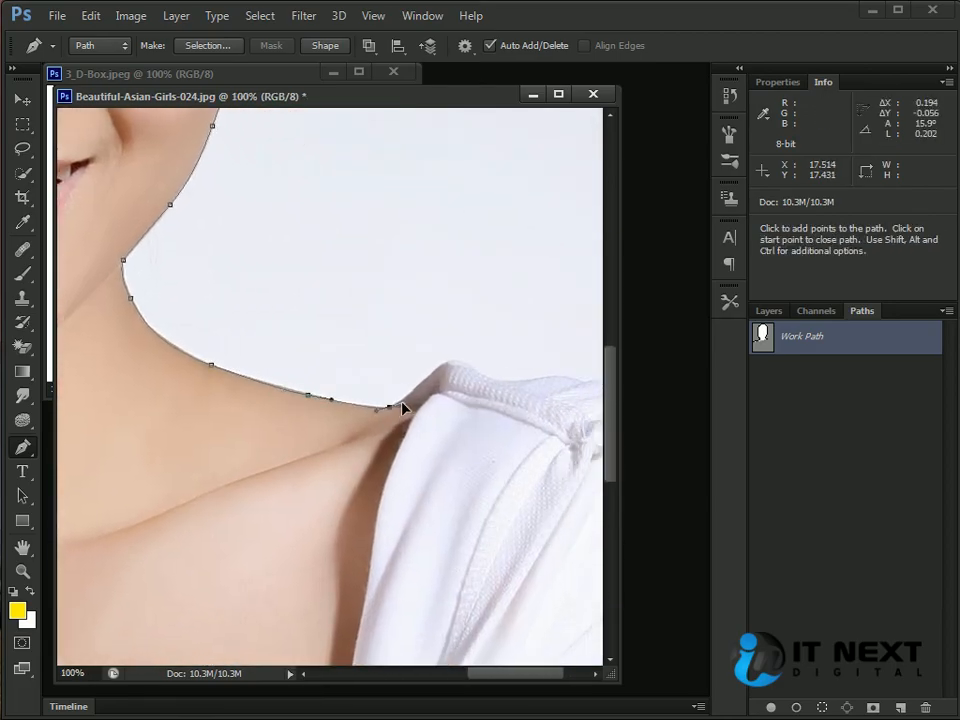
# Continue the path along the top edge of the shirt's right shoulder to the photo's right edge.
pyautogui.click(430, 375)
pyautogui.moveTo(457, 361); pyautogui.dragTo(474, 365)
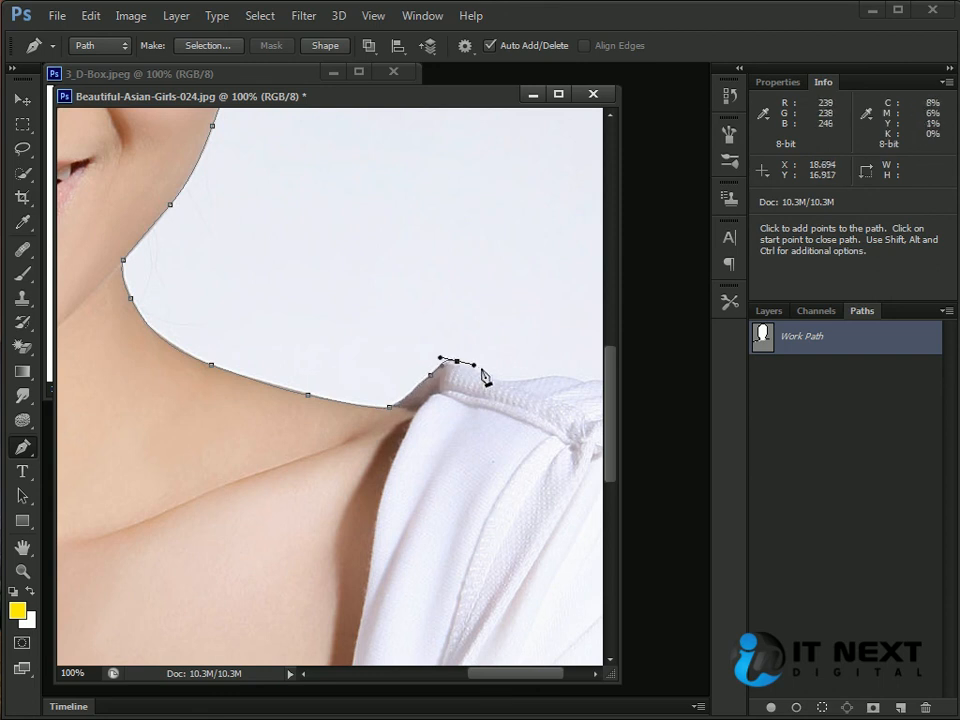
pyautogui.moveTo(570, 379); pyautogui.dragTo(617, 382)
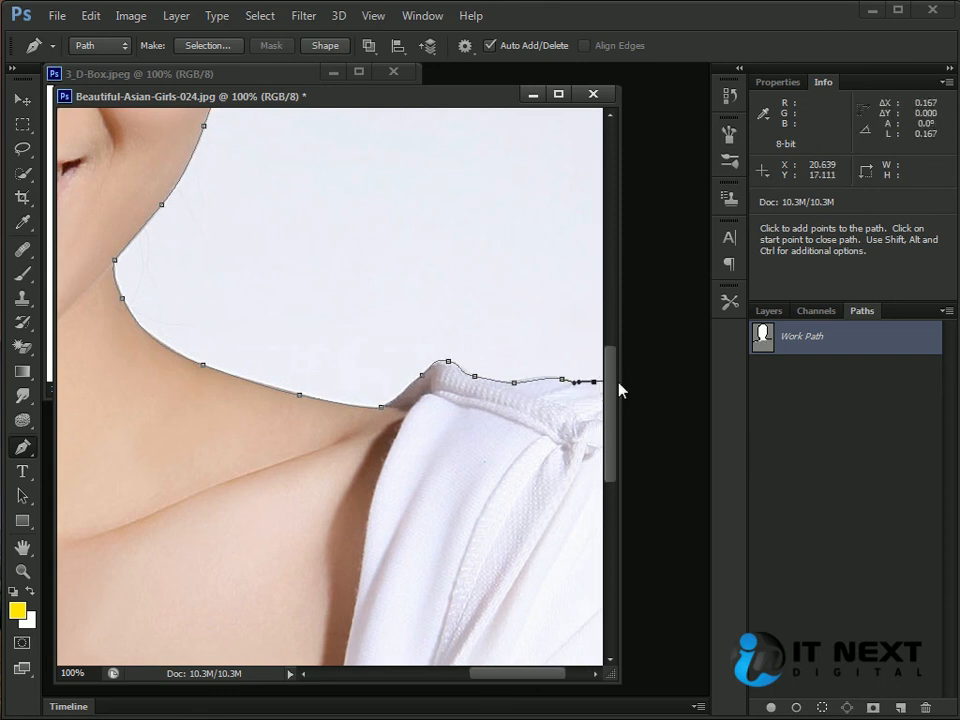
pyautogui.press('space')
pyautogui.moveTo(548, 433); pyautogui.dragTo(439, 383)
pyautogui.moveTo(533, 338); pyautogui.dragTo(578, 357)
pyautogui.click(554, 346)
pyautogui.moveTo(596, 371); pyautogui.dragTo(599, 375)
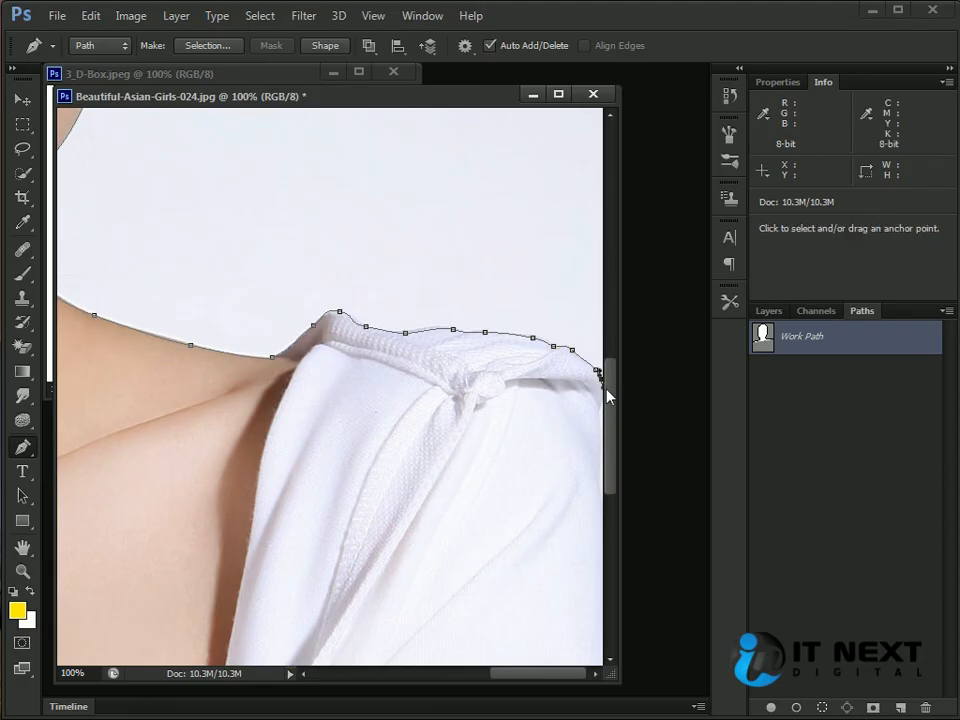
# Close the path through the photo's lower-right and lower-left corners back to its starting anchor point.
pyautogui.hotkey('ctrl', '-')
pyautogui.hotkey('ctrl', '-')
pyautogui.hotkey('ctrl', '-')
pyautogui.hotkey('ctrl', '-')
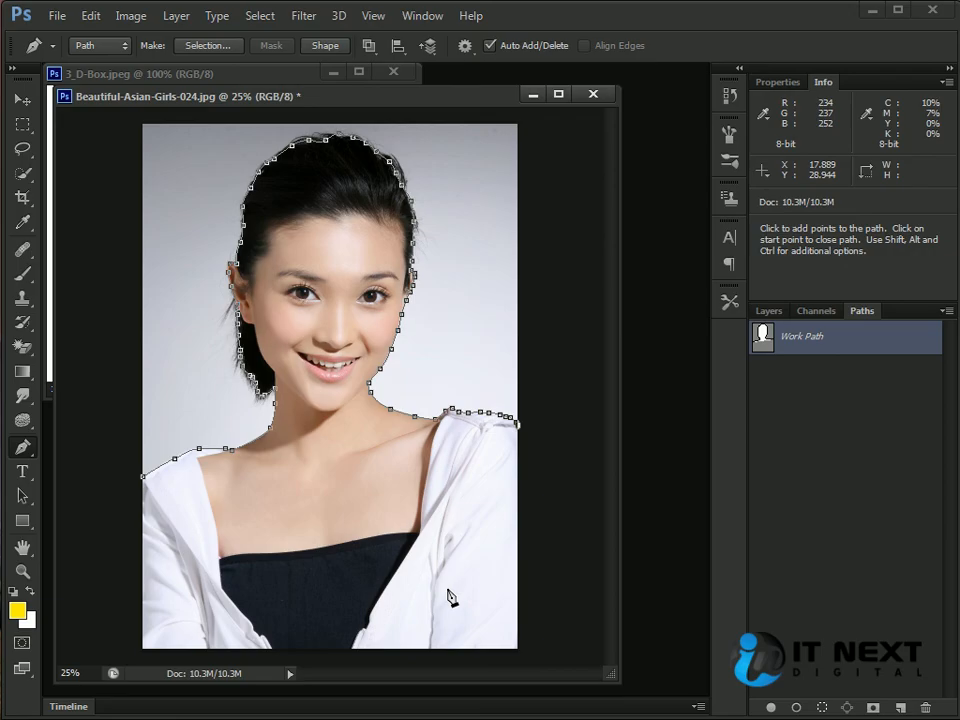
pyautogui.click(516, 647)
pyautogui.click(143, 650)
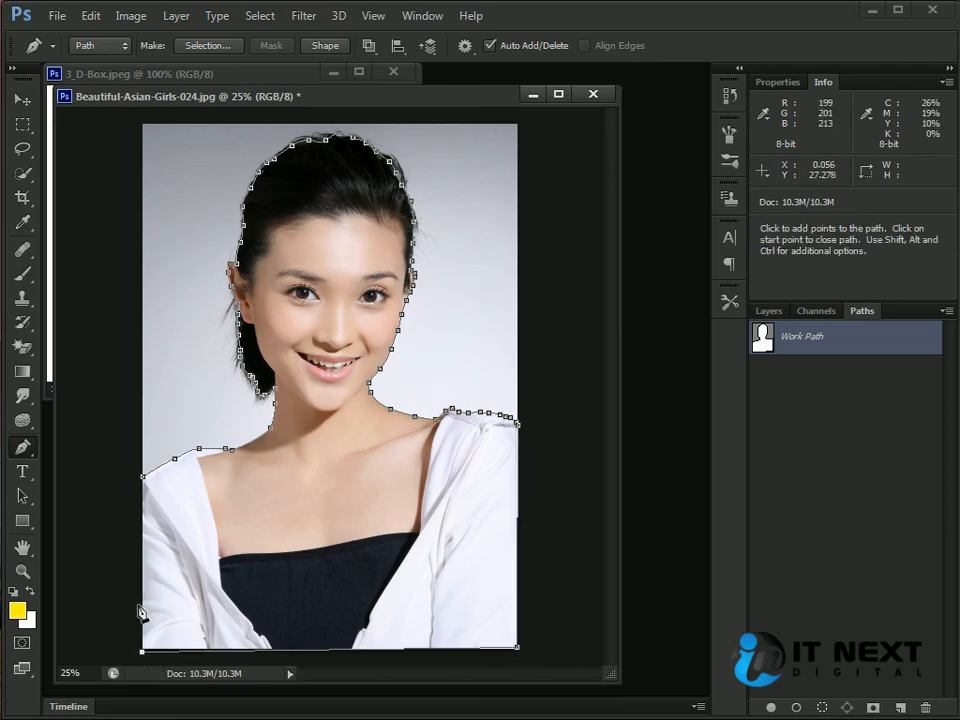
pyautogui.click(144, 477)
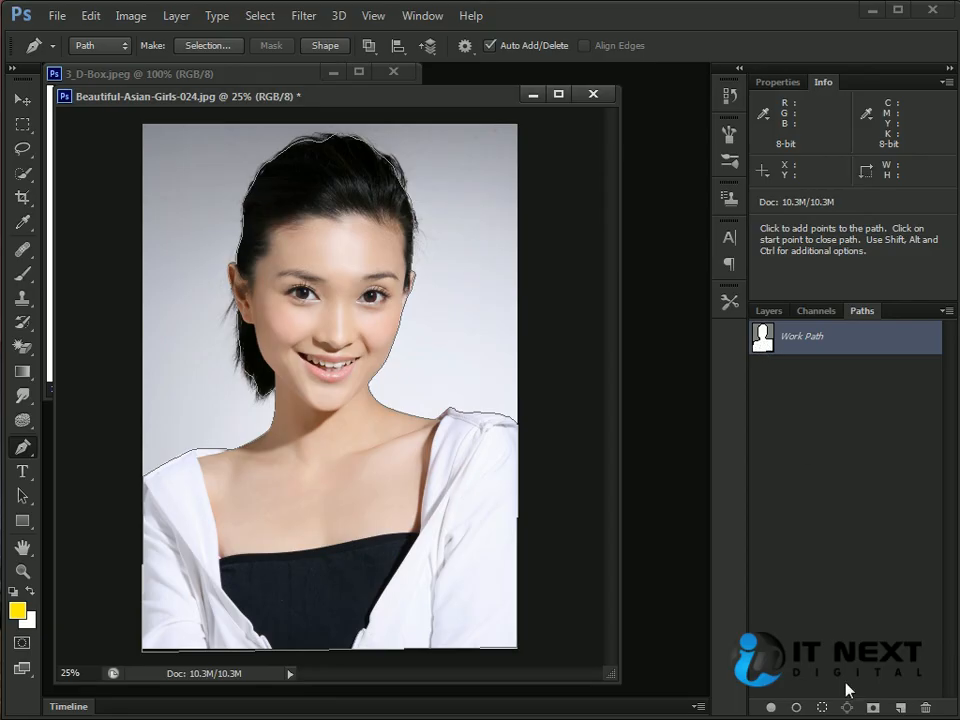
# Load the closed outline path as a selection around the woman, undoing and repeating the conversion.
pyautogui.click(822, 707)
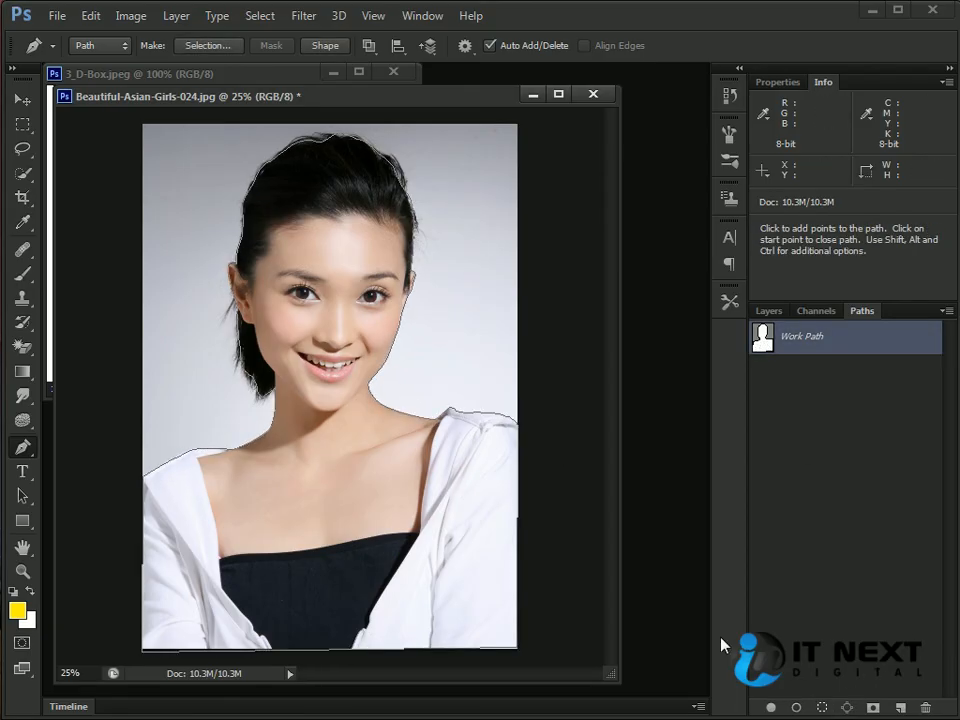
pyautogui.hotkey('ctrl', 'd')
pyautogui.hotkey('ctrl', 'Return')
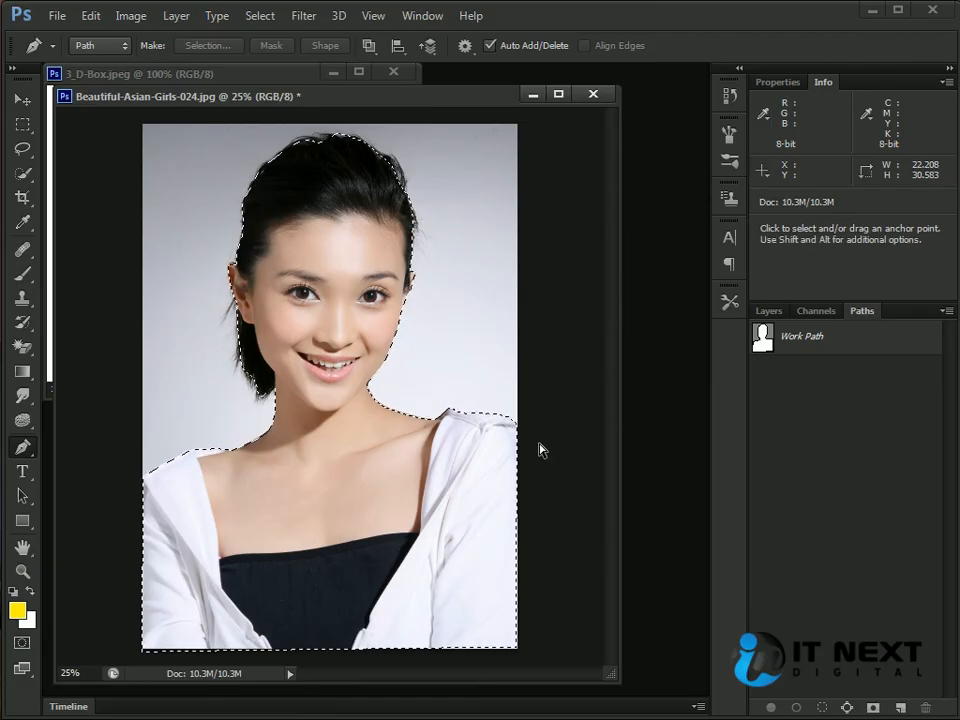
pyautogui.hotkey('ctrl', 'z')
pyautogui.hotkey('ctrl', 'Return')
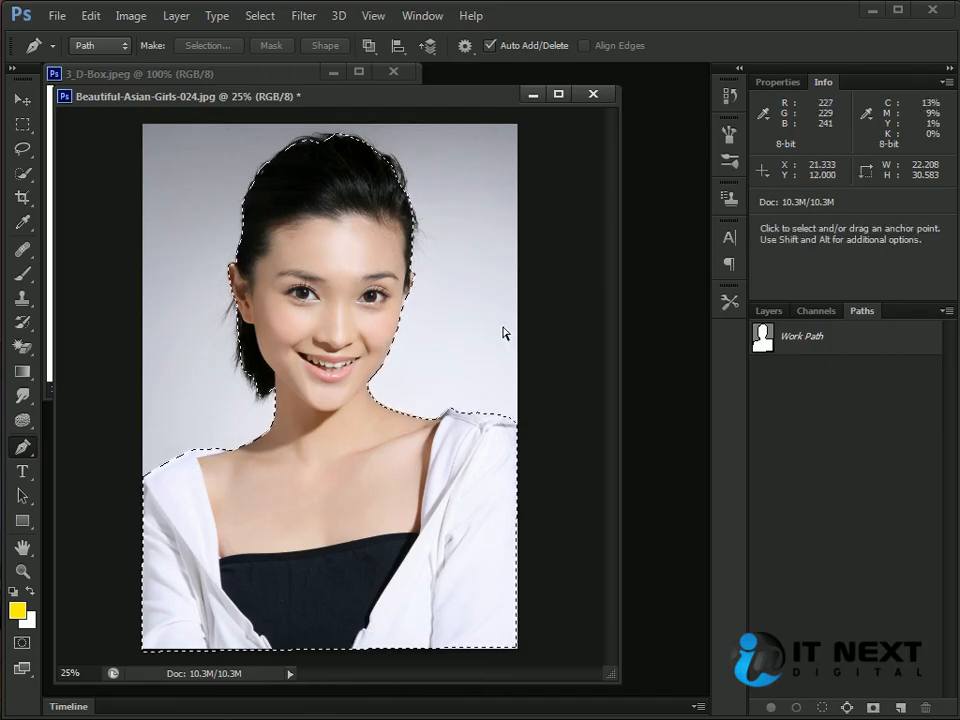
# Refine the selection's edge with Smooth 24, Shift Edge -53% and Feather 4.8 px, output as a selection.
pyautogui.hotkey('ctrl', 'alt', 'r')
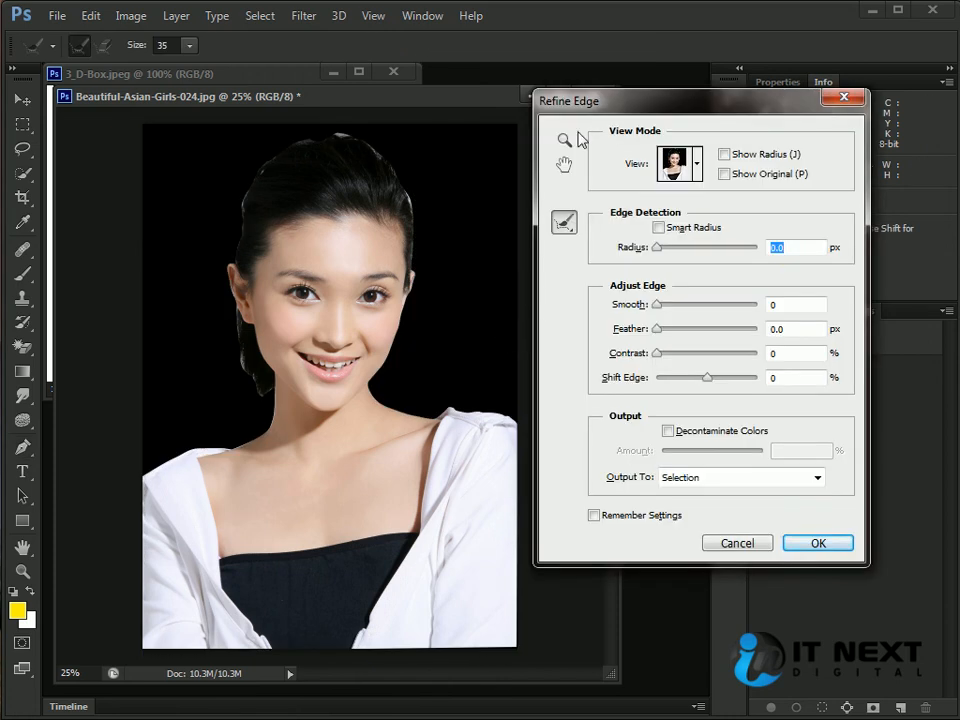
pyautogui.moveTo(630, 104); pyautogui.dragTo(603, 109)
pyautogui.moveTo(628, 314); pyautogui.dragTo(656, 333)
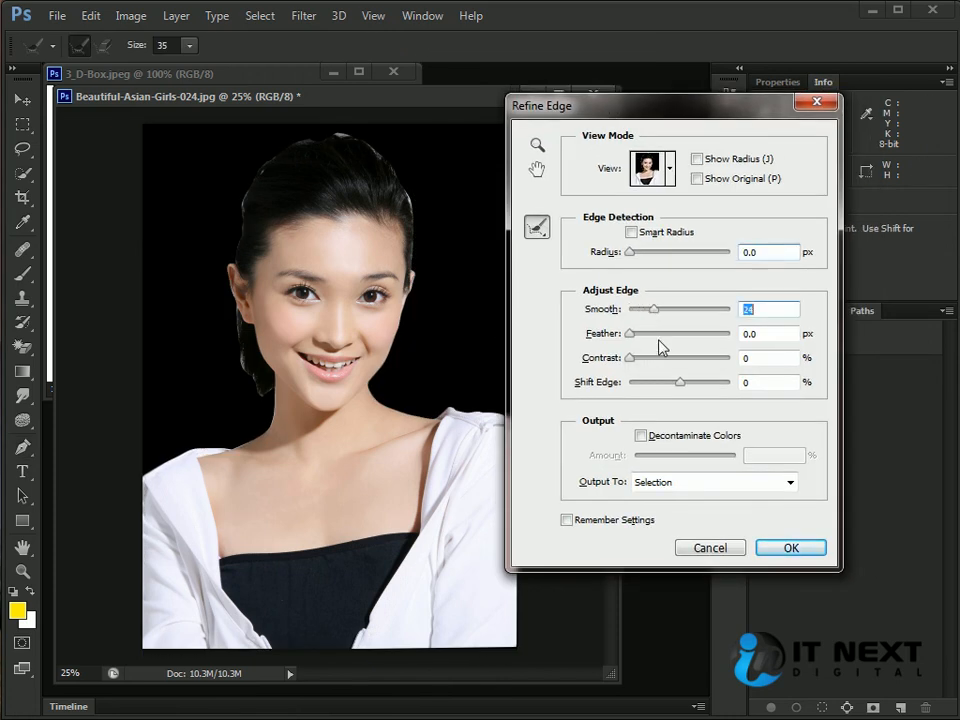
pyautogui.moveTo(681, 384); pyautogui.dragTo(653, 386)
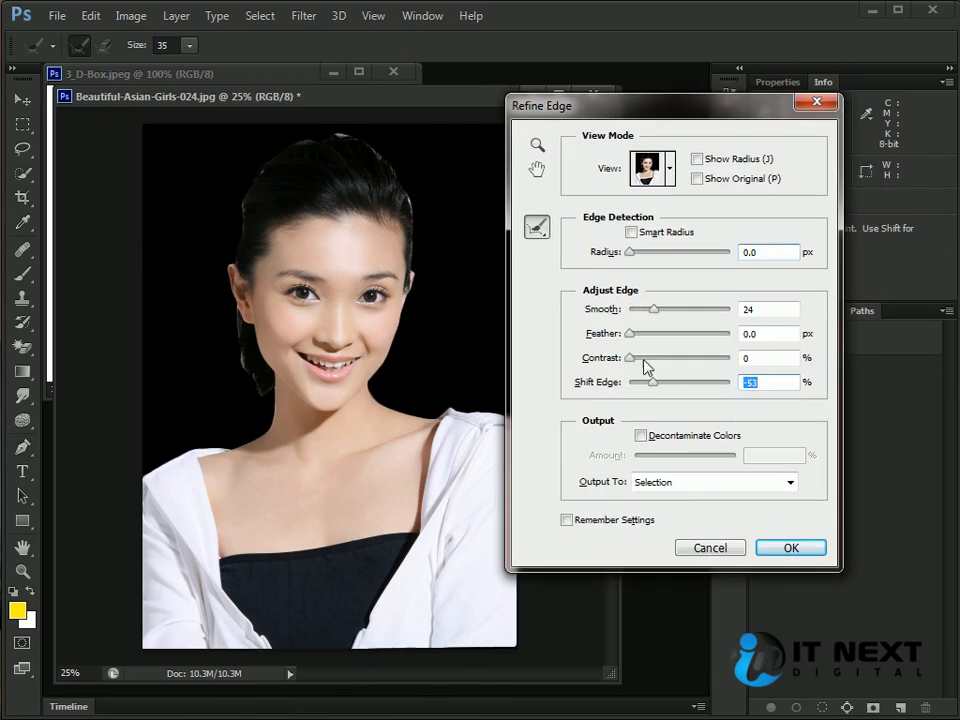
pyautogui.moveTo(630, 334); pyautogui.dragTo(660, 344)
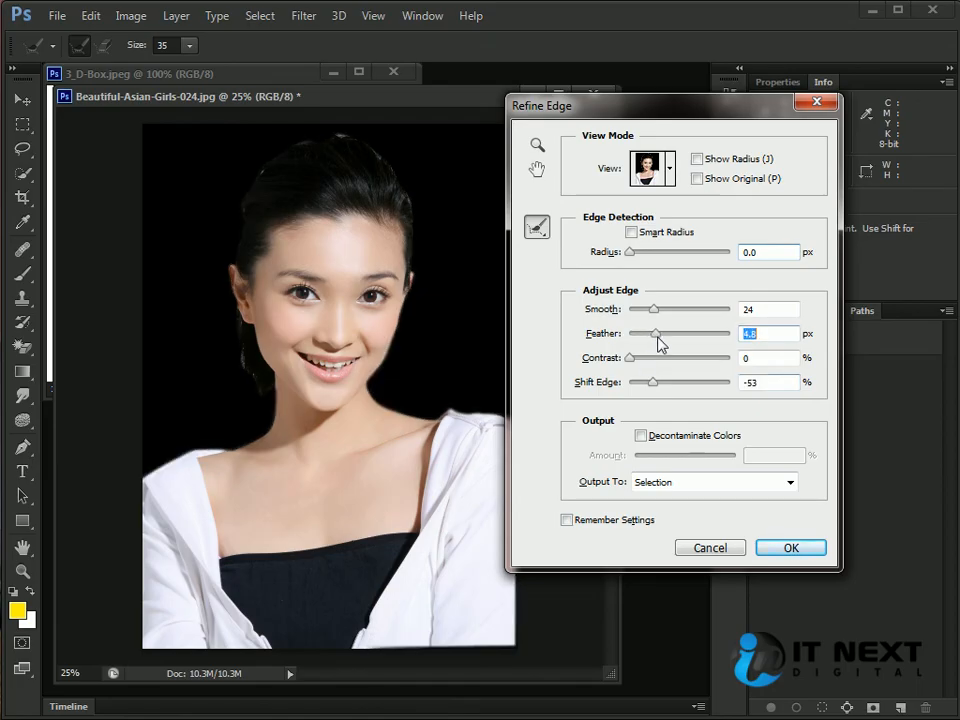
pyautogui.click(791, 547)
# Open the outdoor photo 009477l.jpg and arrange its window so the portrait document remains accessible with the Move tool.
pyautogui.click(22, 100)
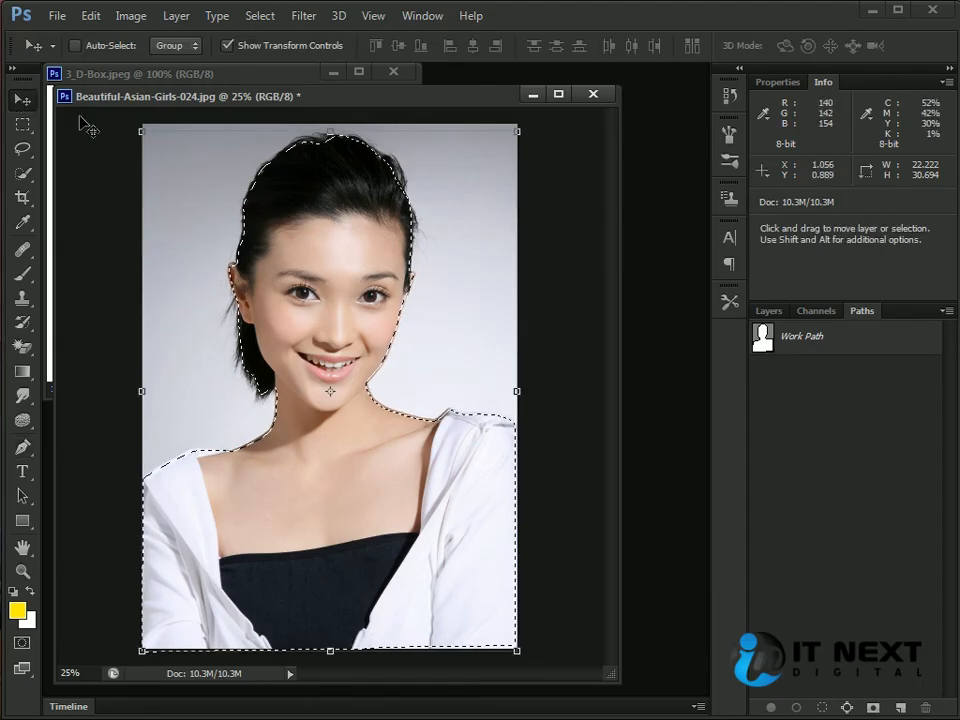
pyautogui.moveTo(484, 101)
pyautogui.mouseDown()
pyautogui.moveTo(531, 101)
pyautogui.moveTo(472, 102)
pyautogui.mouseUp()
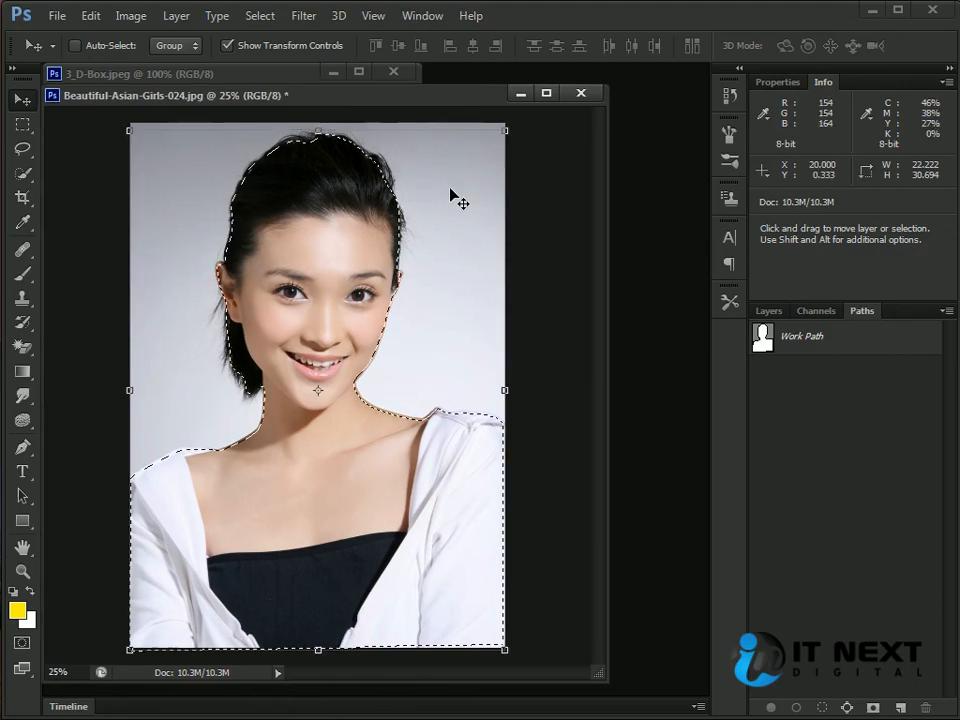
pyautogui.hotkey('ctrl', 'o')
pyautogui.click(557, 372)
pyautogui.doubleClick(557, 372)
pyautogui.moveTo(343, 122); pyautogui.dragTo(438, 192)
# Copy the selected woman from the portrait into 009477l.jpg as a new layer over the photo's left part.
pyautogui.click(344, 155)
pyautogui.moveTo(326, 288); pyautogui.dragTo(423, 338)
pyautogui.moveTo(467, 305); pyautogui.dragTo(281, 290)
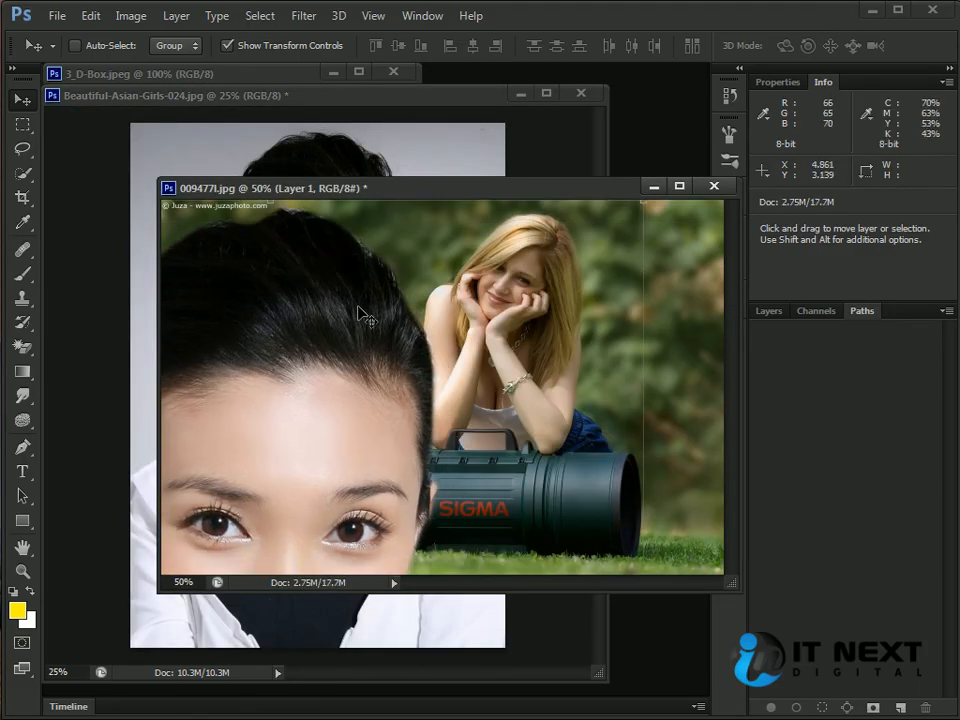
# Scale the pasted woman down to fit the scene and place her to the left of the blonde woman.
pyautogui.moveTo(643, 205); pyautogui.dragTo(311, 496)
pyautogui.moveTo(294, 563); pyautogui.dragTo(458, 263)
pyautogui.press('Return')
pyautogui.moveTo(467, 364); pyautogui.dragTo(329, 307)
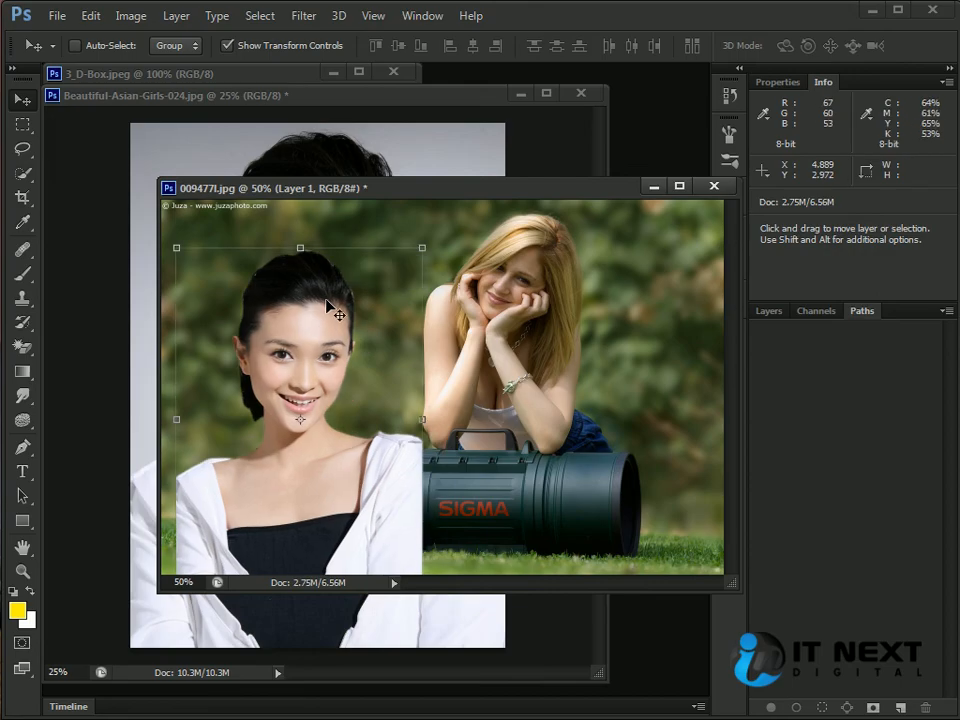